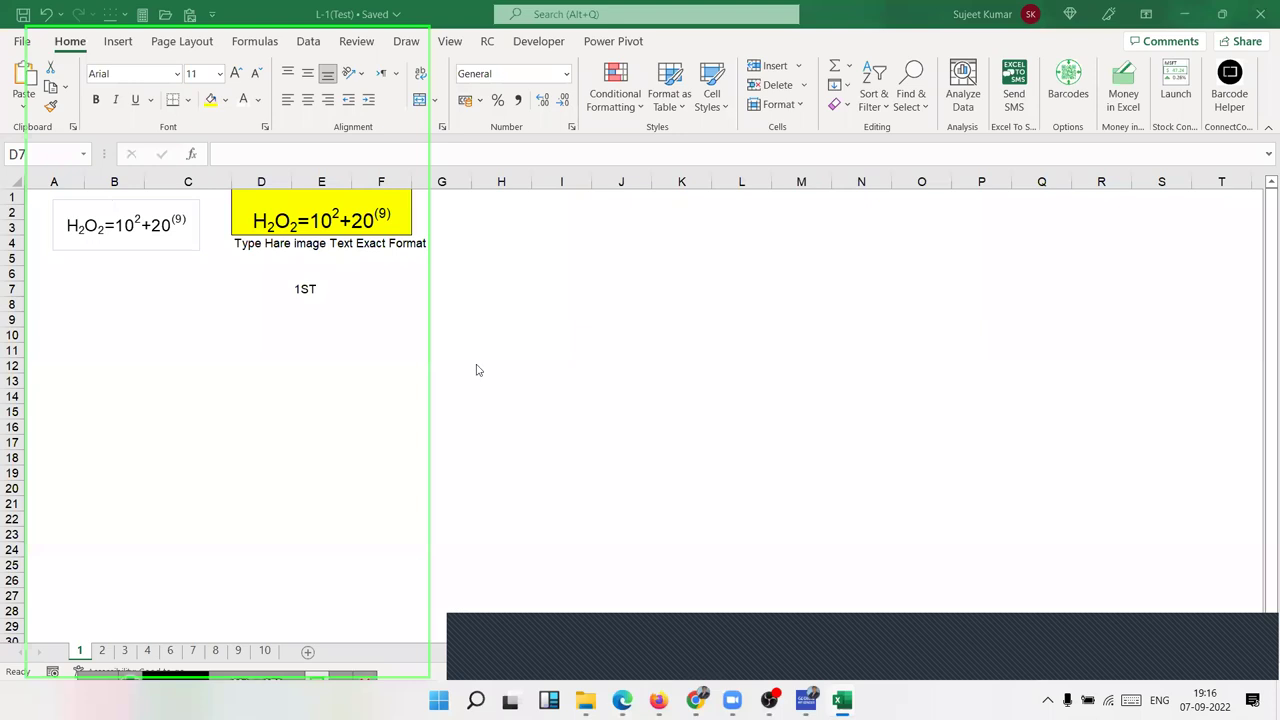
# Step: Clear the contents of the yellow merged cell D1 on sheet 1
pyautogui.click(146, 247)
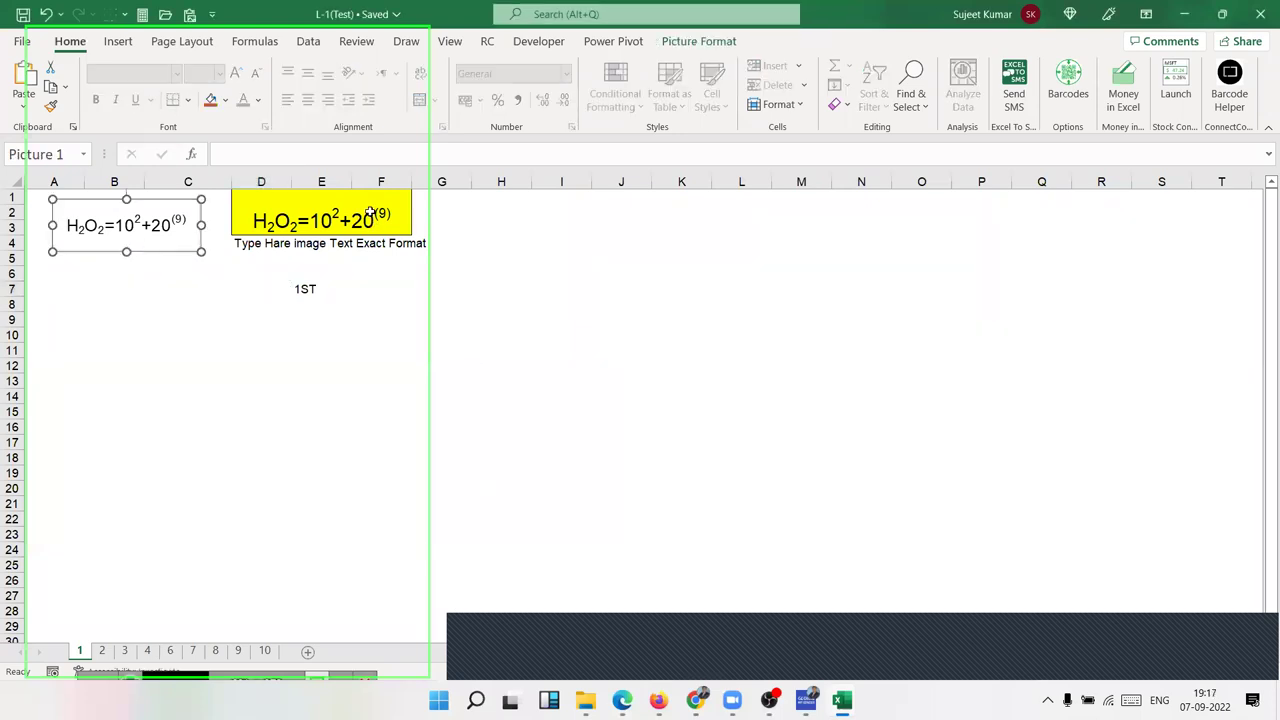
pyautogui.click(328, 219)
pyautogui.click(101, 246)
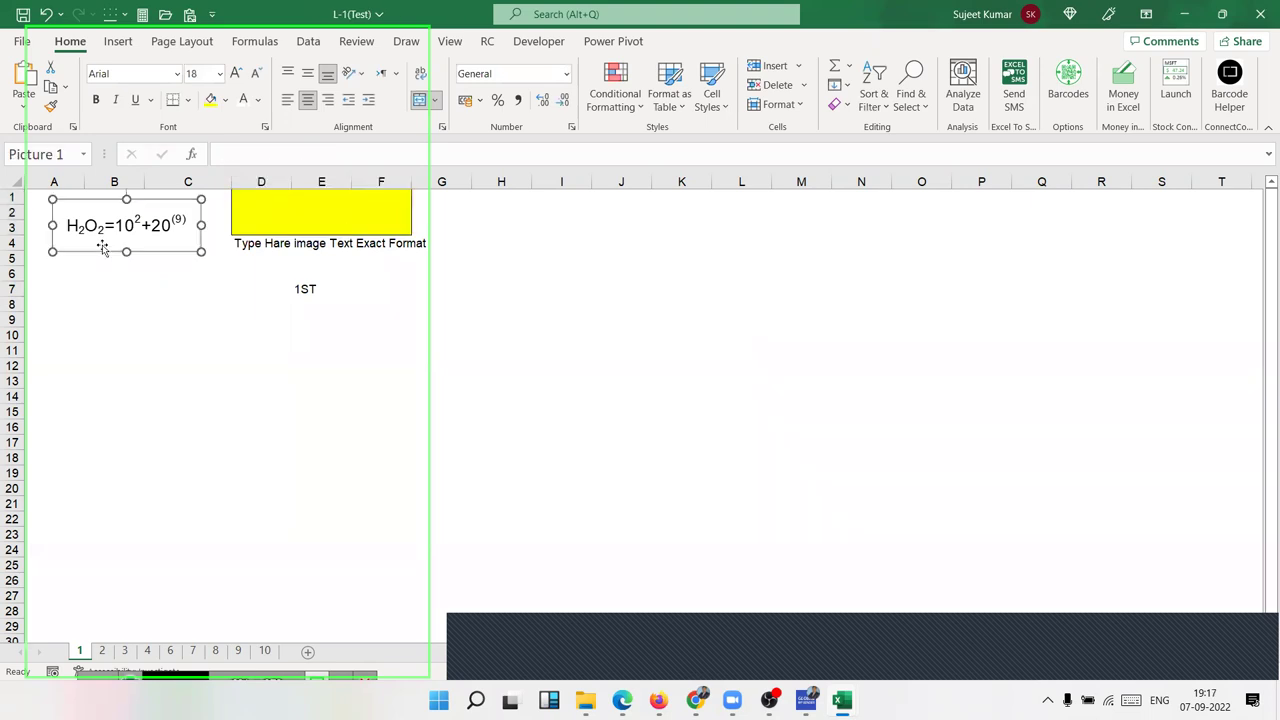
pyautogui.click(258, 215)
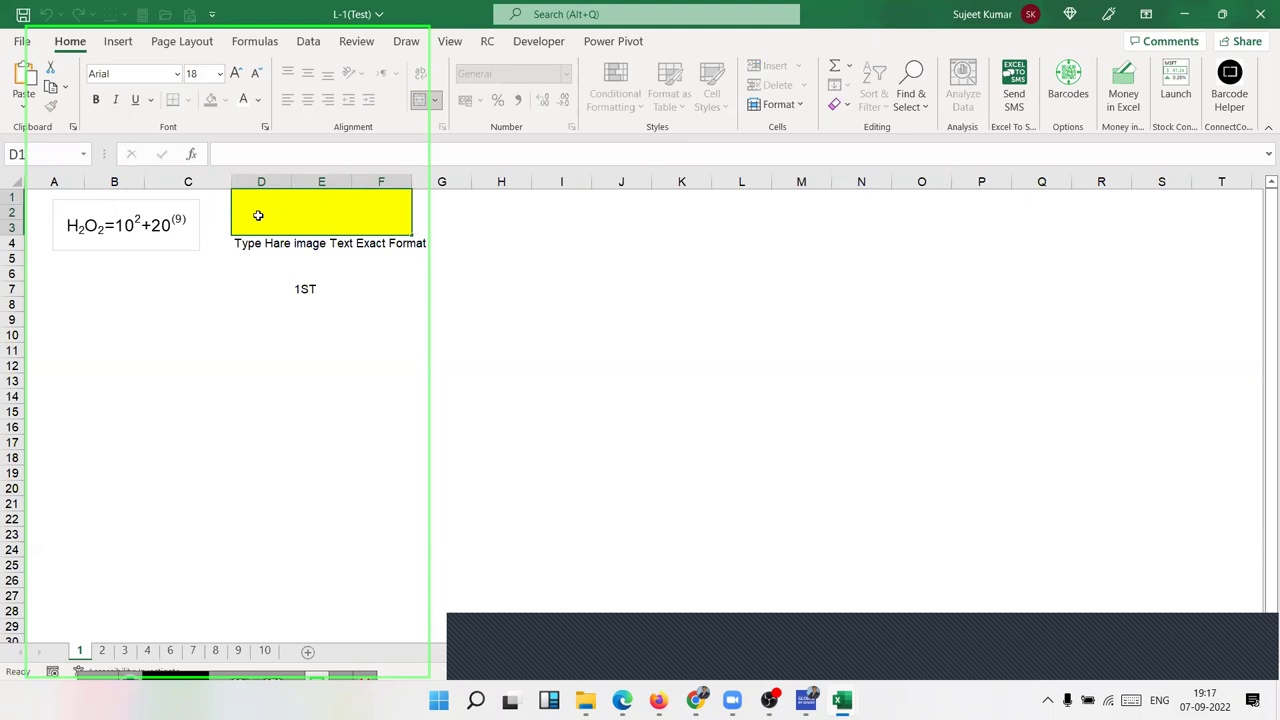
pyautogui.press('Return')
# Step: Delete the 1ST text from E7, leaving only the formula picture
pyautogui.click(336, 295)
pyautogui.press('Delete')
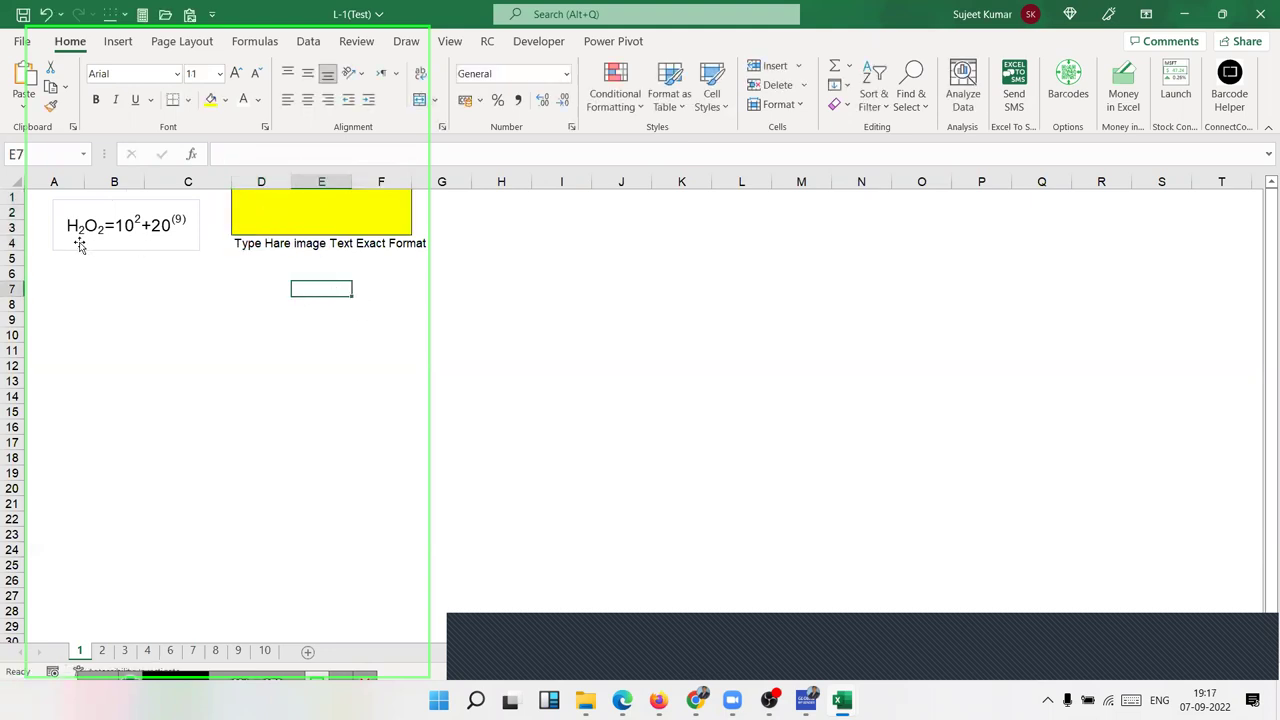
pyautogui.click(79, 244)
pyautogui.click(236, 214)
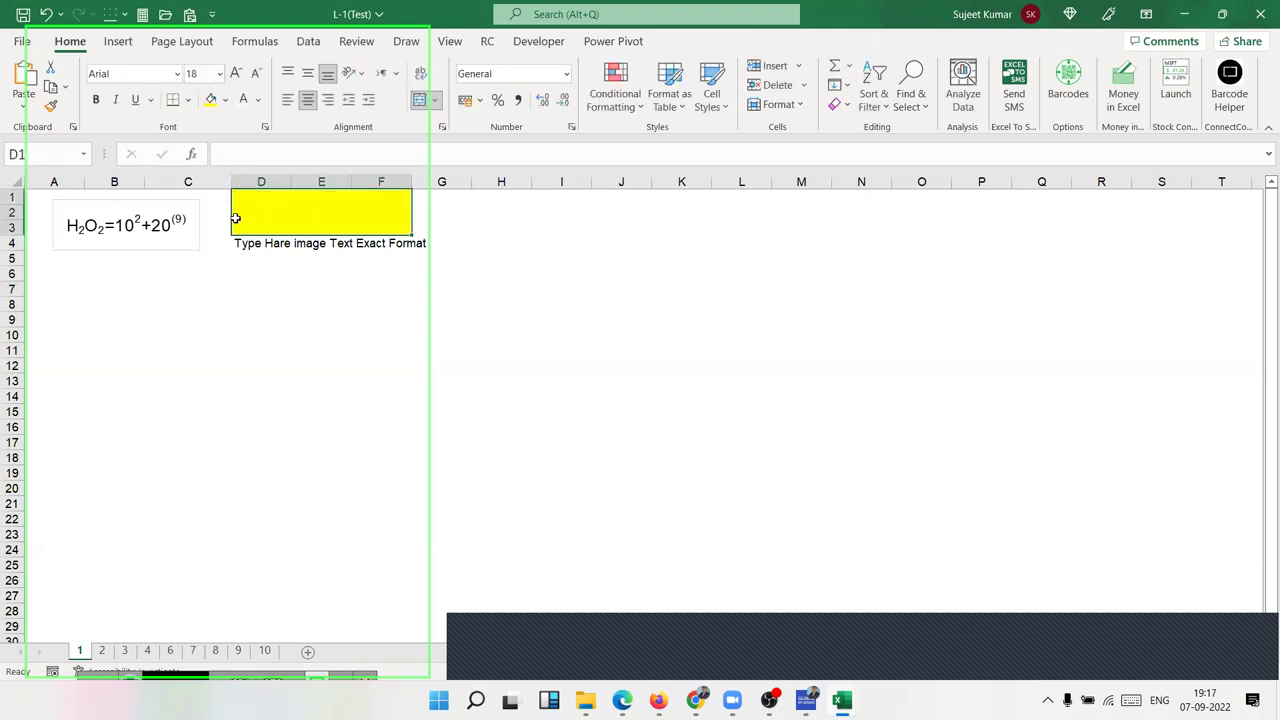
pyautogui.click(103, 651)
# Step: Enter today's date in A2 on sheet 2 and show it as short date 07-Sep-22
pyautogui.click(152, 457)
pyautogui.click(126, 228)
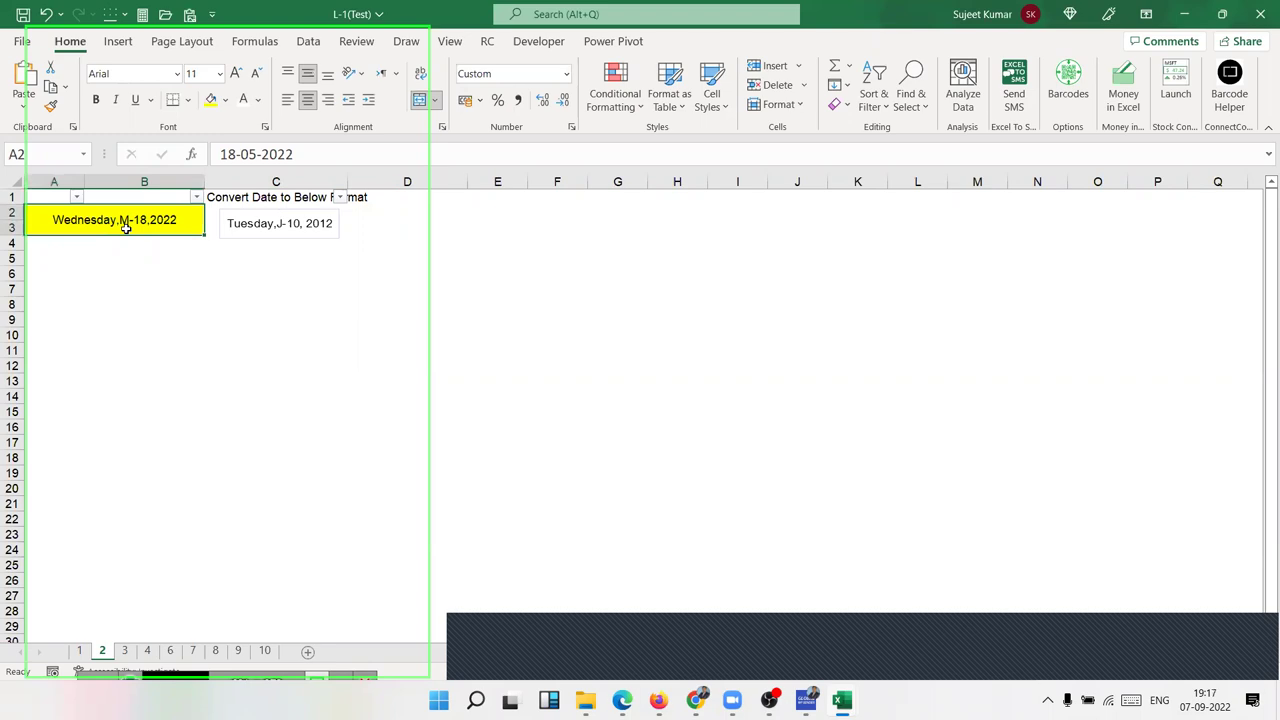
pyautogui.hotkey('ctrl', ';')
pyautogui.hotkey('ctrl', 'Return')
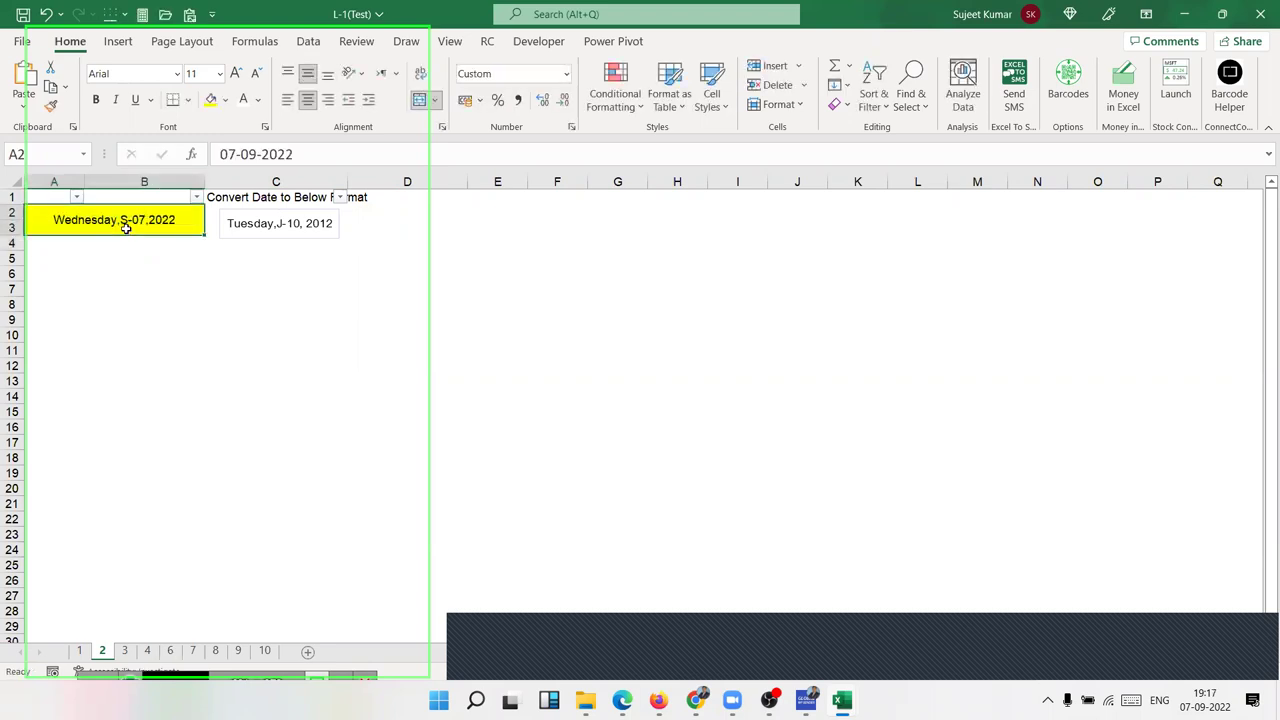
pyautogui.hotkey('ctrl', 'shift', '2')
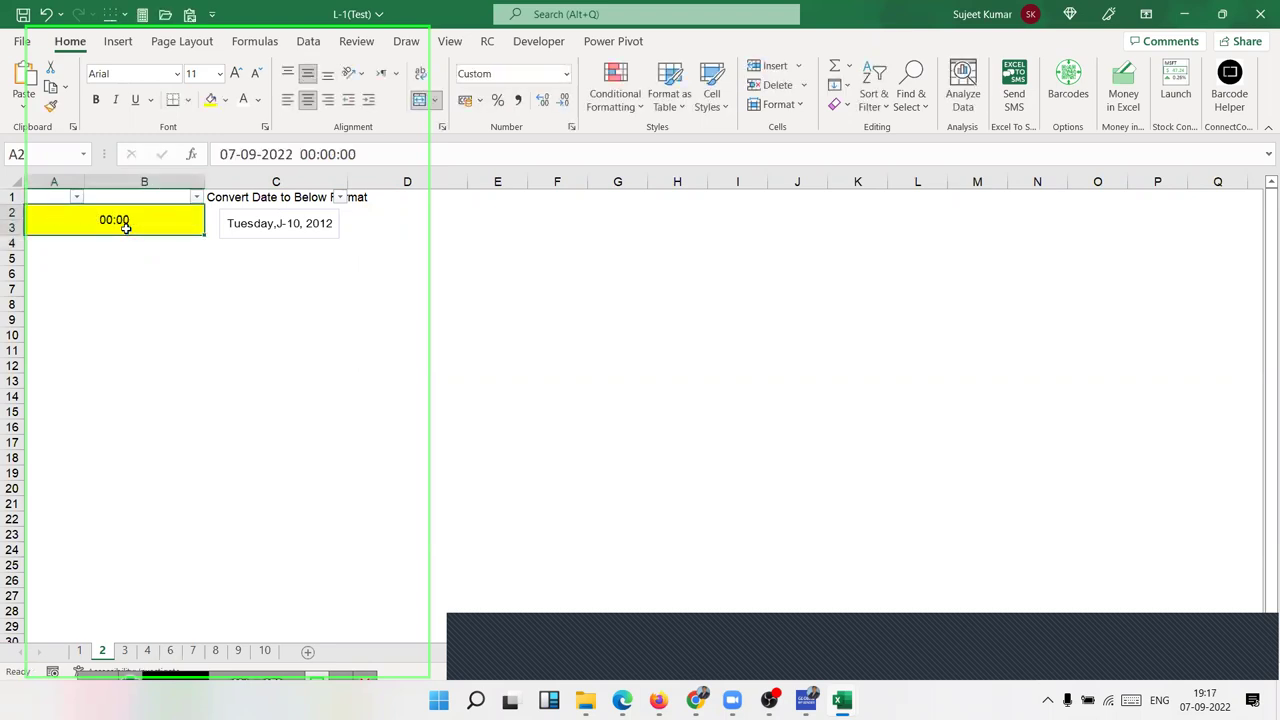
pyautogui.hotkey('ctrl', 'shift', '3')
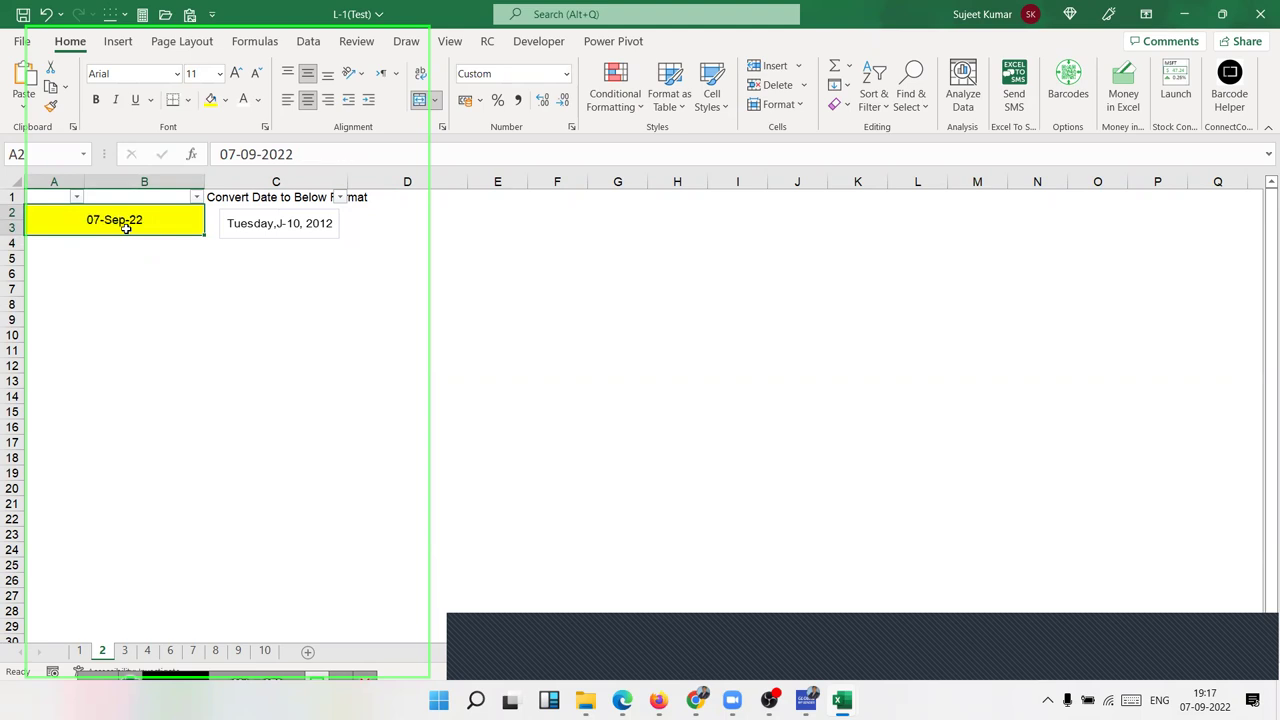
# Step: Nudge the example date picture on sheet 2 slightly up and left
pyautogui.click(122, 275)
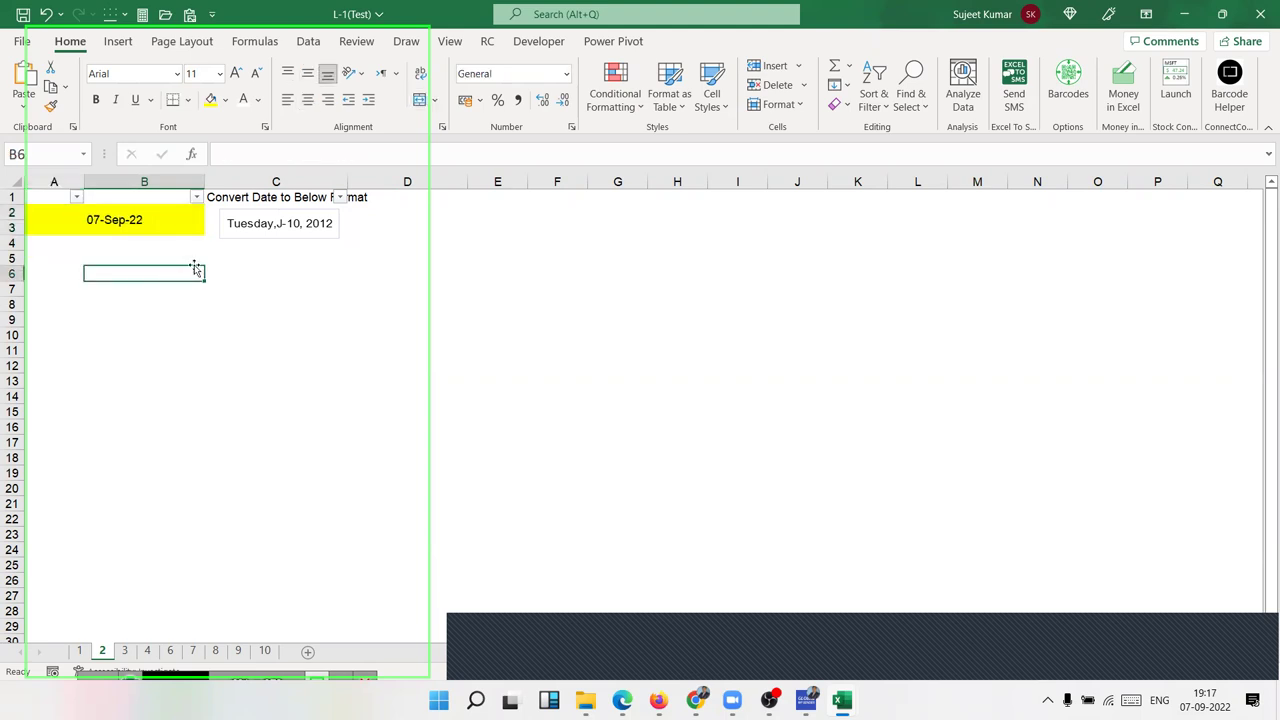
pyautogui.click(240, 232)
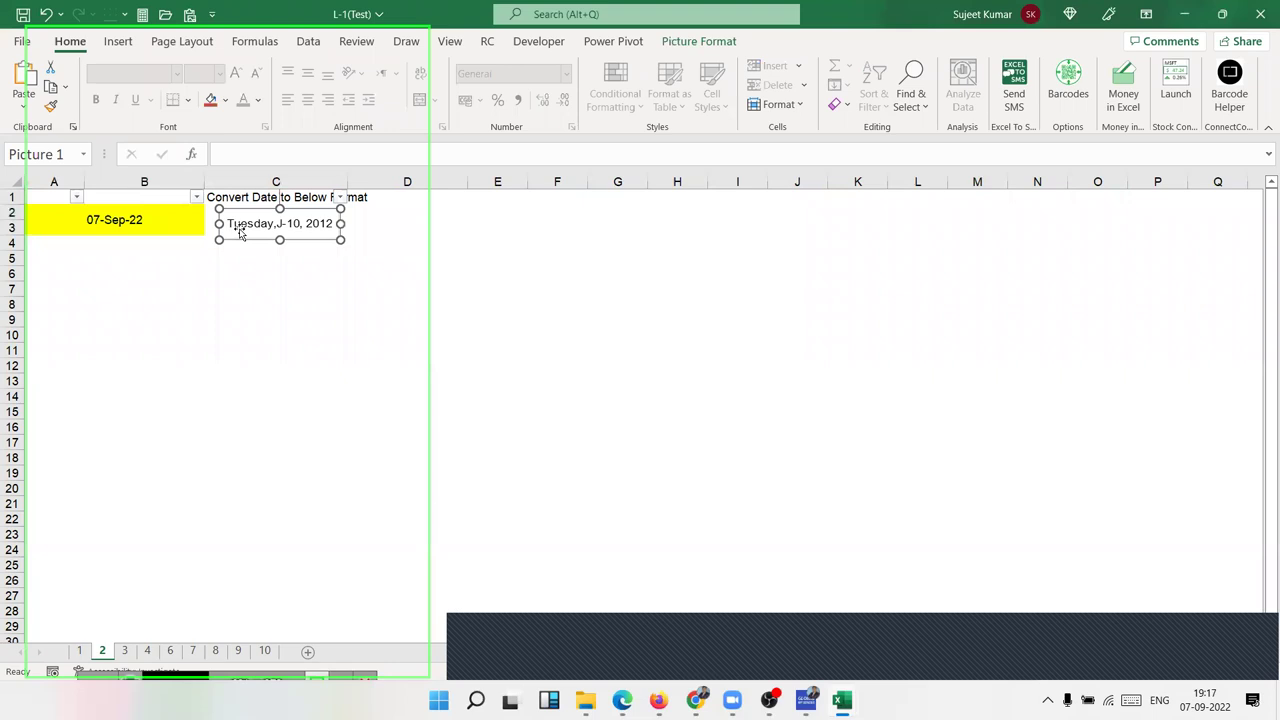
pyautogui.click(217, 287)
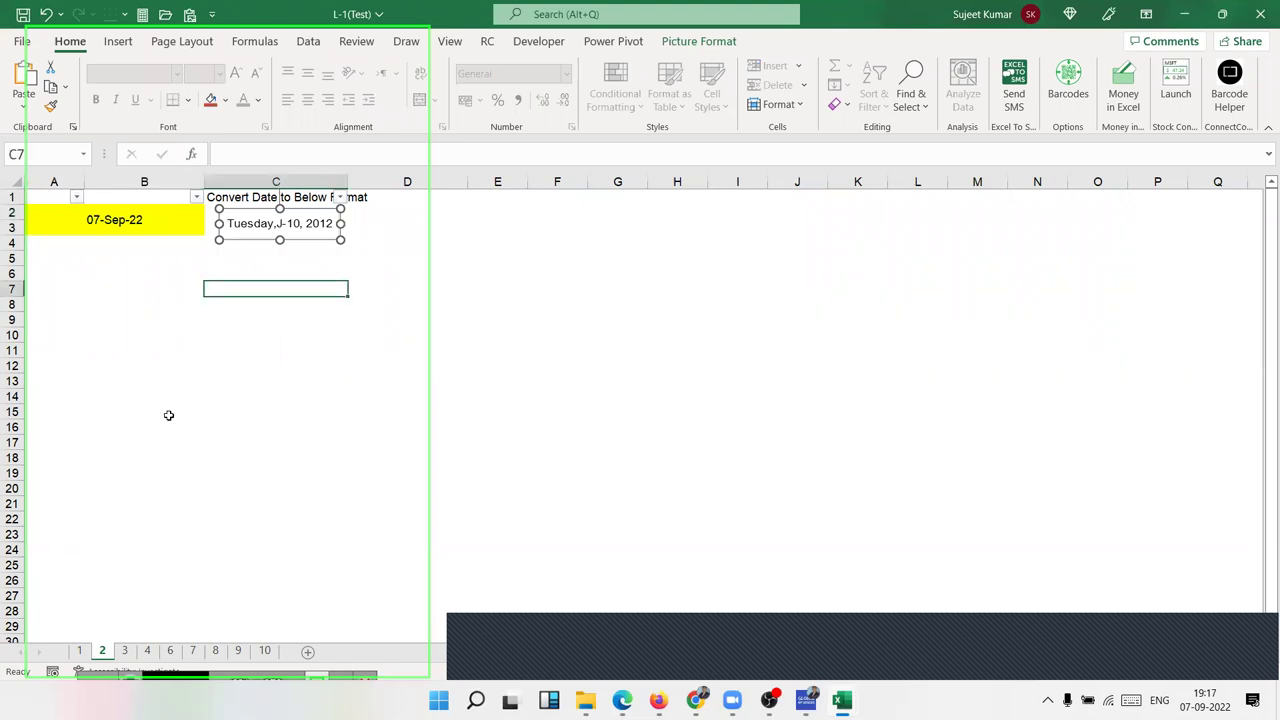
pyautogui.click(125, 651)
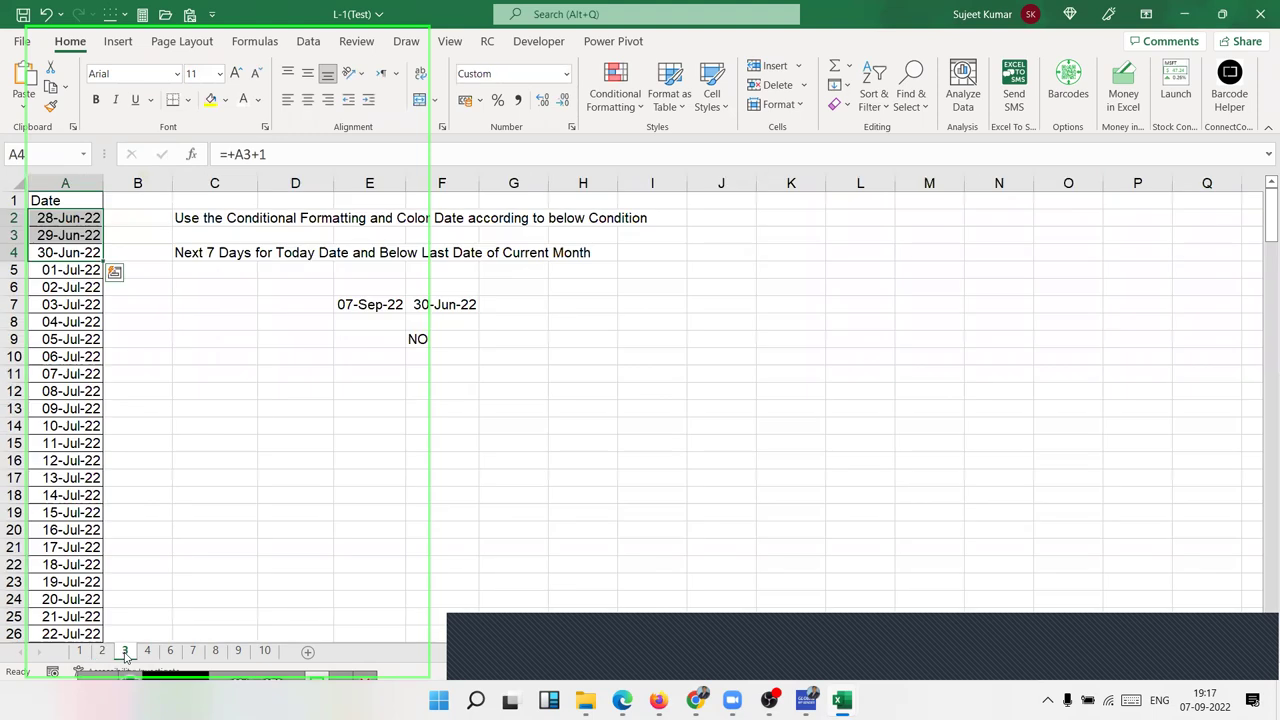
pyautogui.click(143, 410)
pyautogui.click(104, 651)
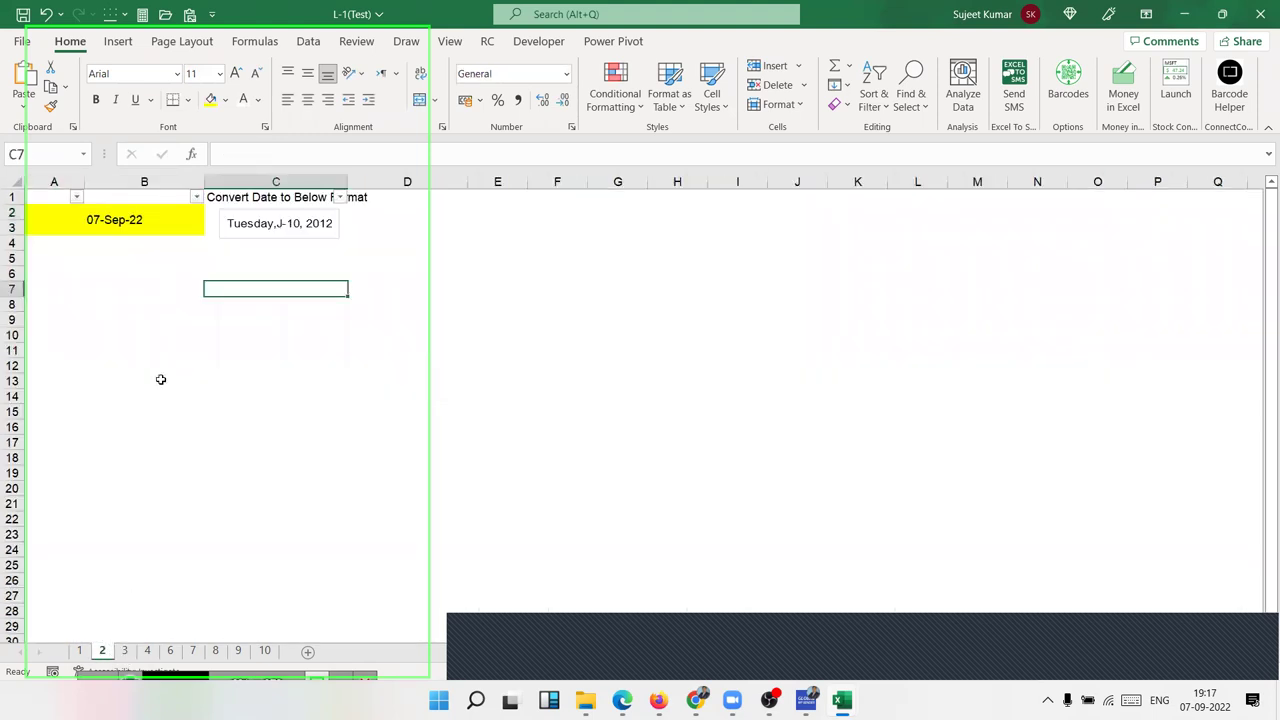
pyautogui.click(257, 227)
pyautogui.moveTo(257, 227); pyautogui.dragTo(252, 224)
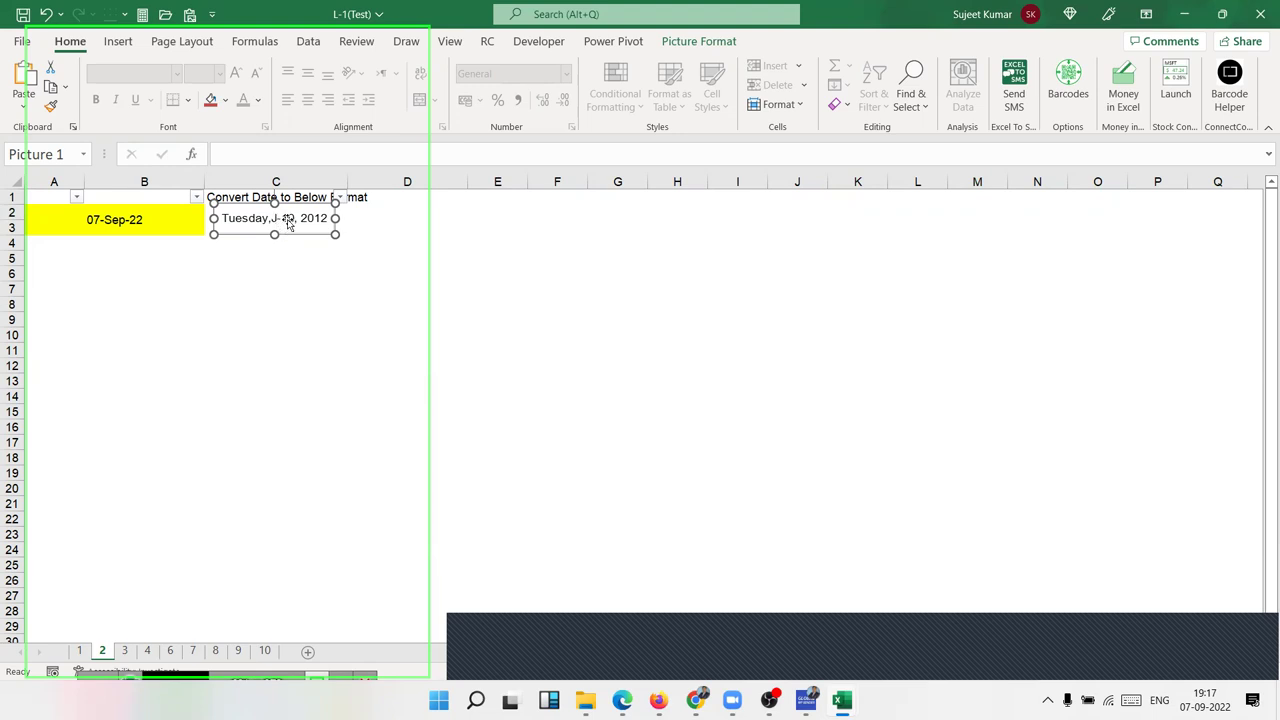
pyautogui.click(234, 384)
# Step: Check A2's number format in Format Cells without changing it
pyautogui.click(142, 209)
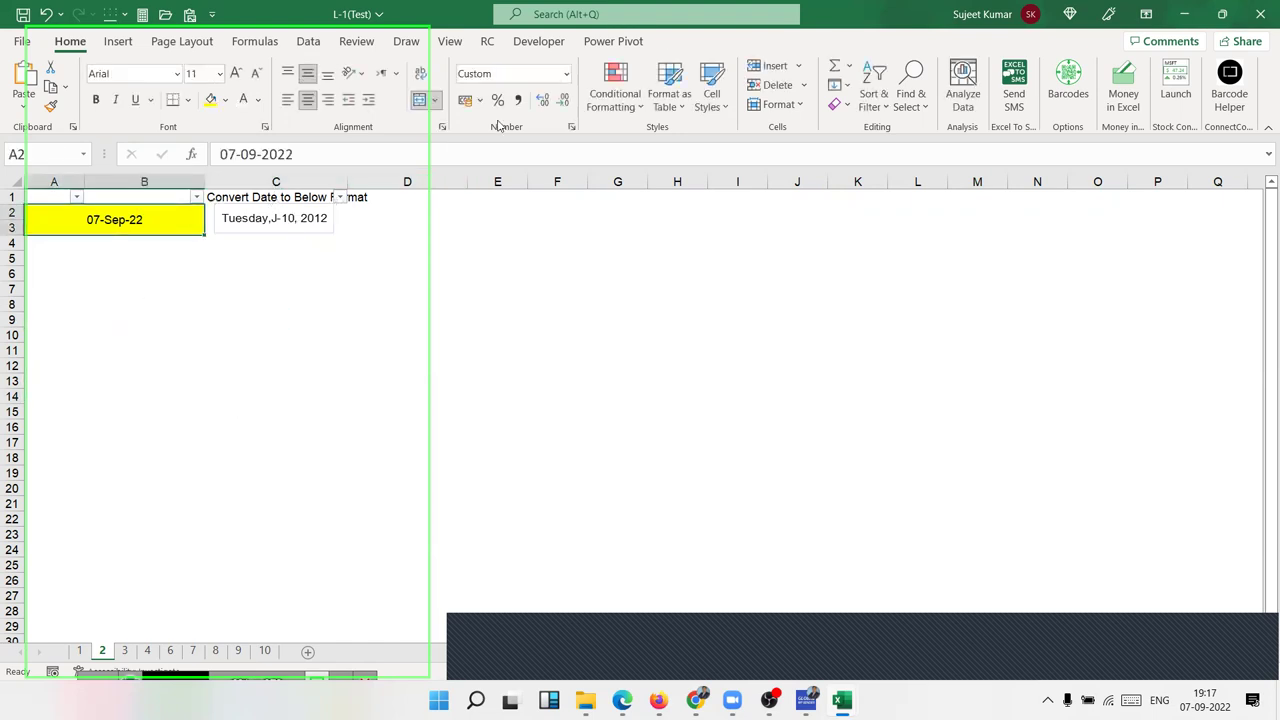
pyautogui.hotkey('ctrl', '1')
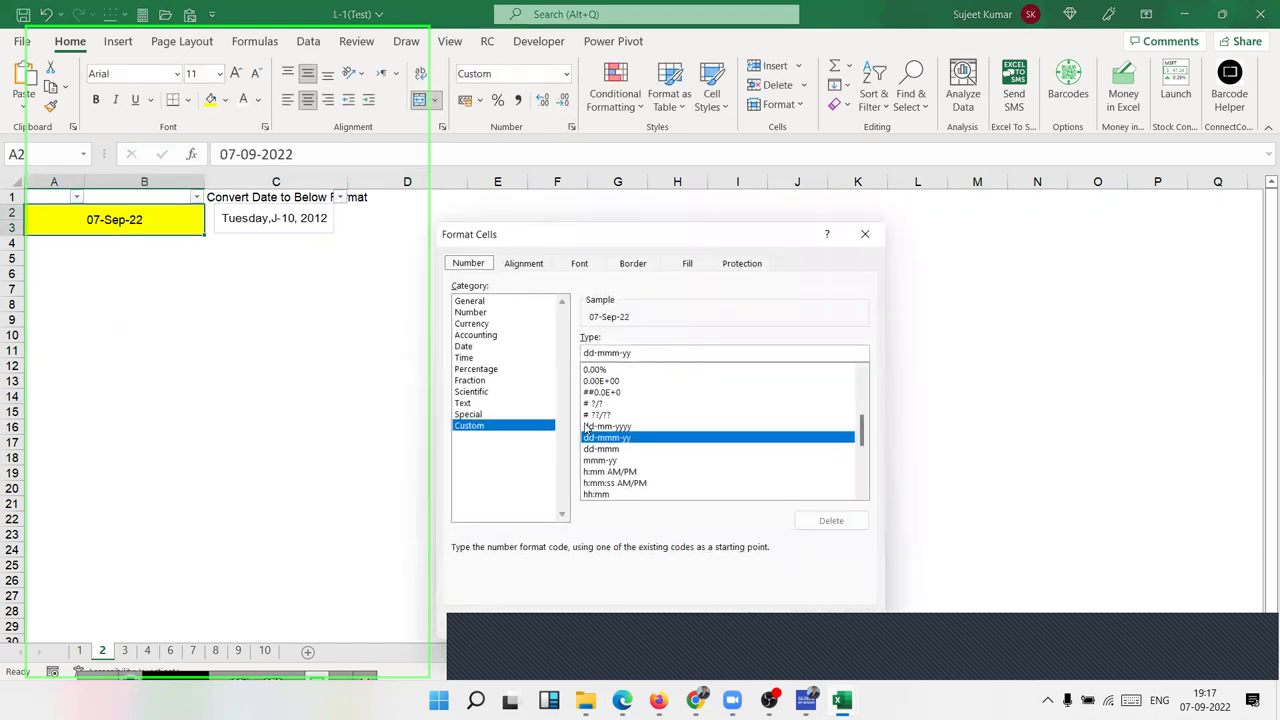
pyautogui.click(865, 234)
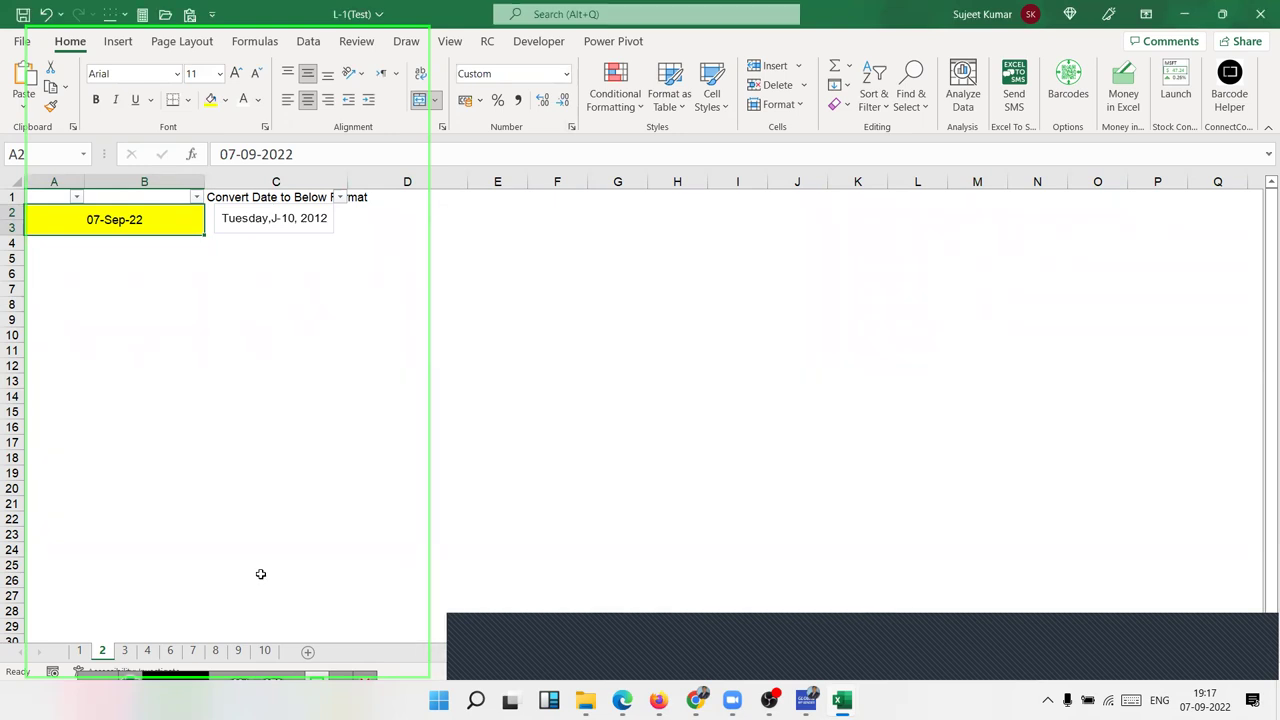
pyautogui.click(125, 652)
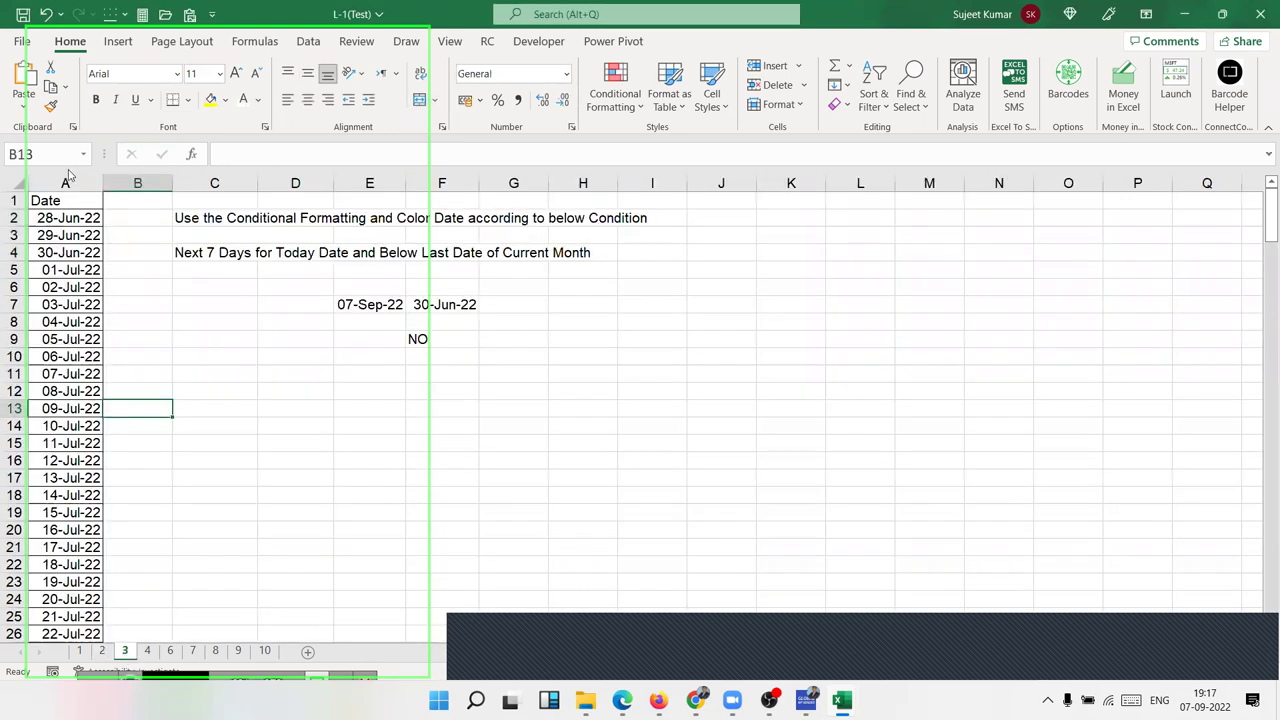
# Step: Change sheet 3's first date in A2 to 1/9 so the list starts at 01-Sep-22
pyautogui.click(73, 230)
pyautogui.click(68, 217)
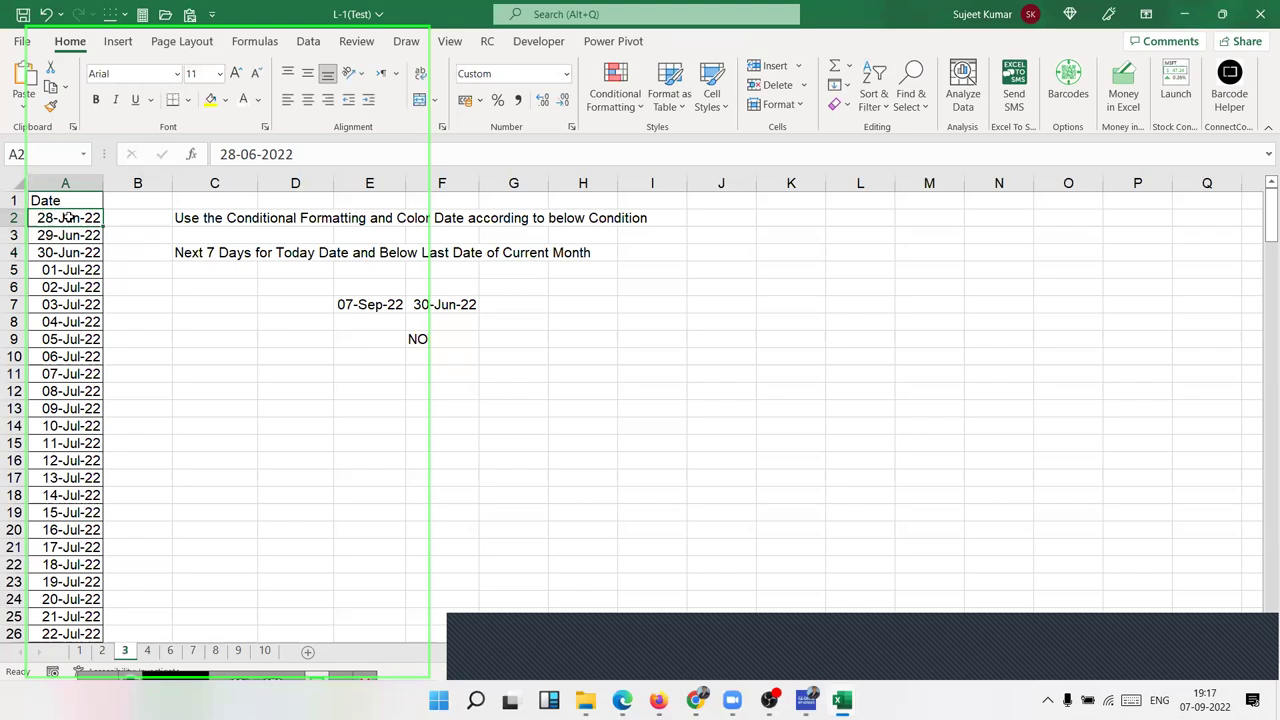
pyautogui.write('1')
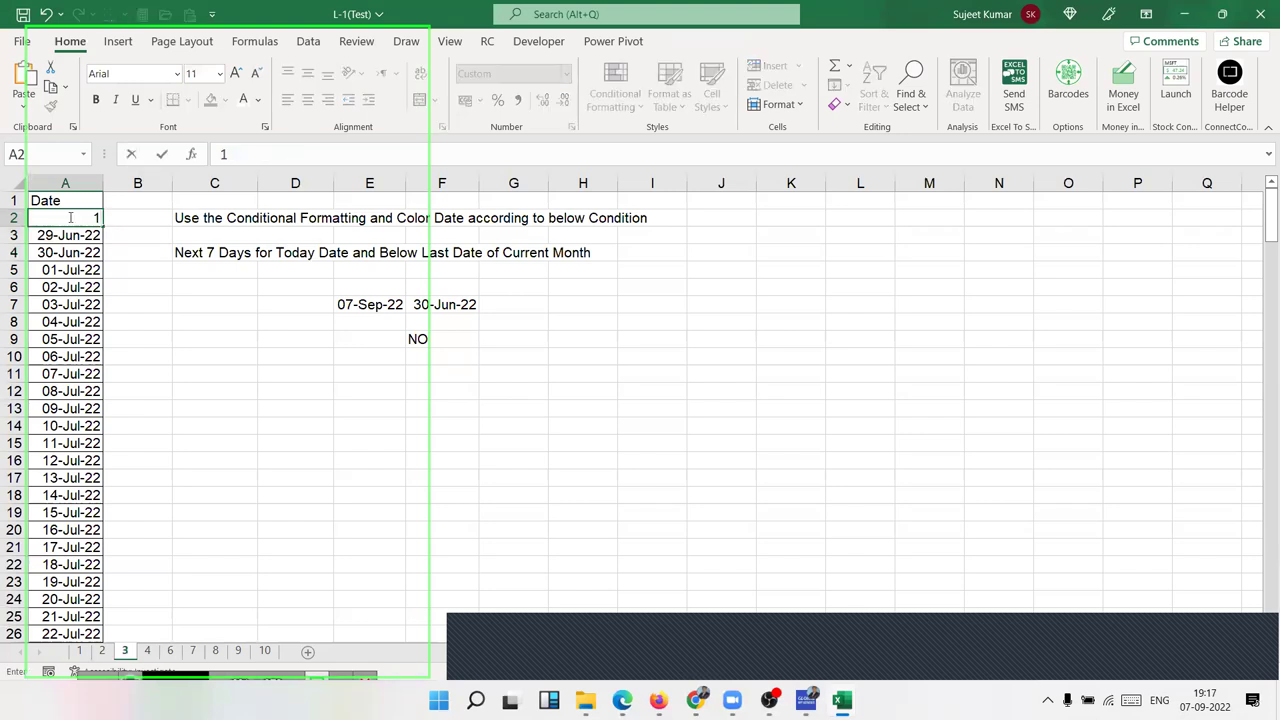
pyautogui.write('/9')
pyautogui.press('Return')
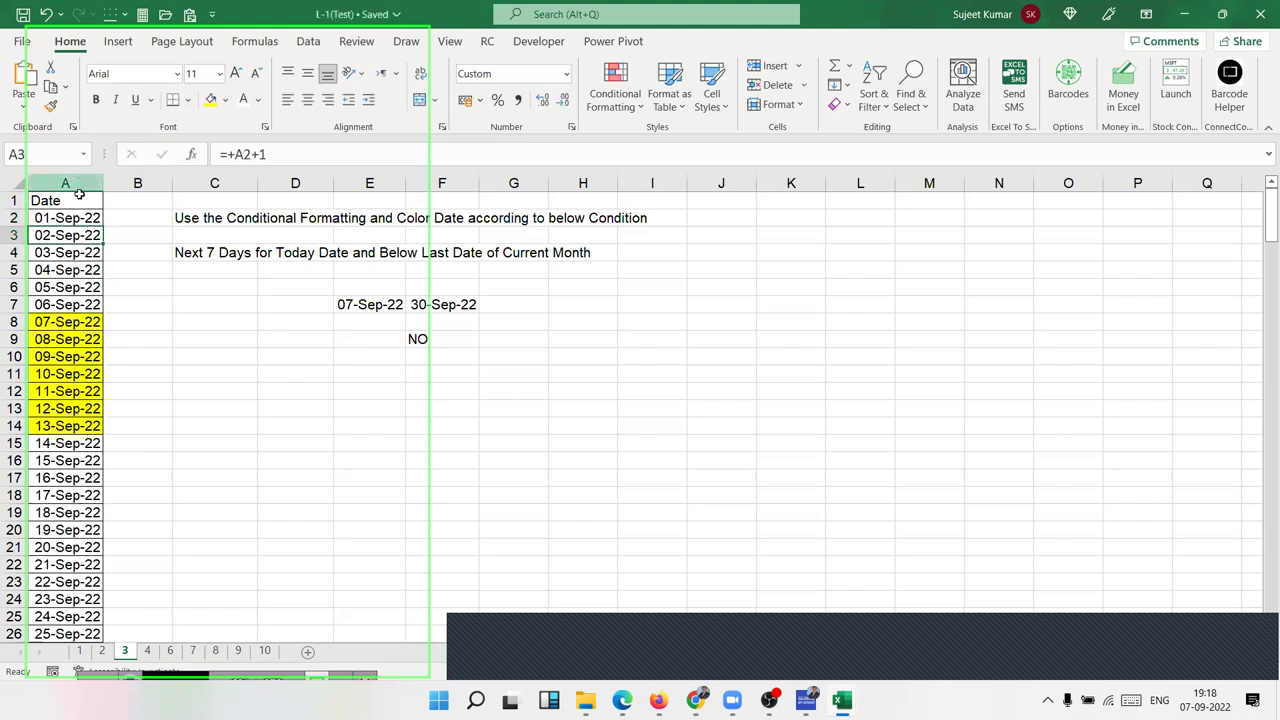
# Step: Clear the Date column's highlight rules and discard a 'last 7 days' Date Occurring rule
pyautogui.click(66, 184)
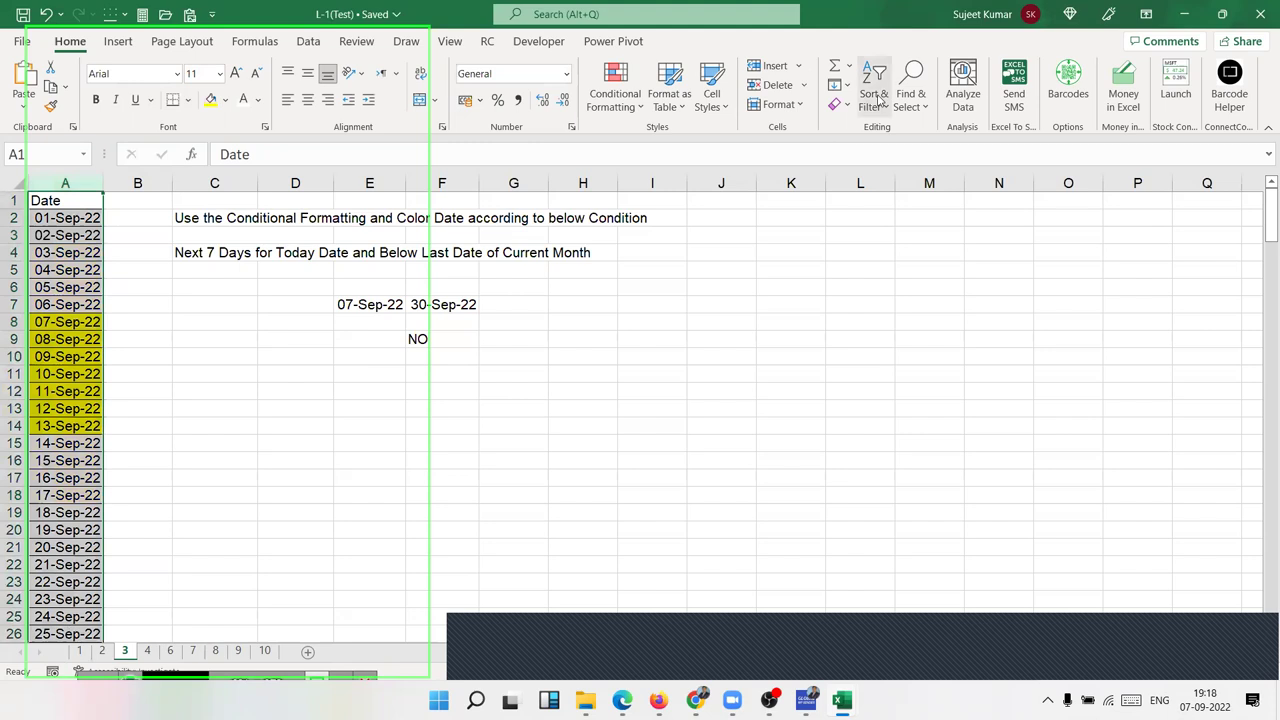
pyautogui.click(616, 88)
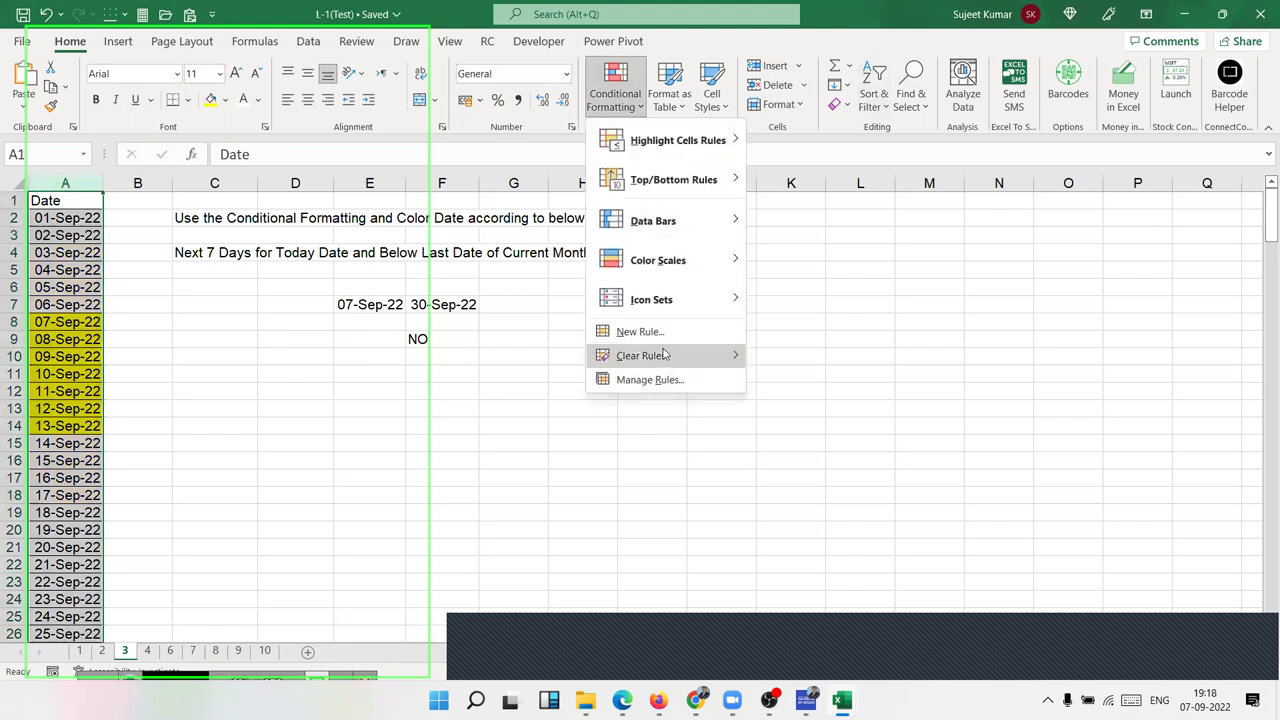
pyautogui.click(788, 380)
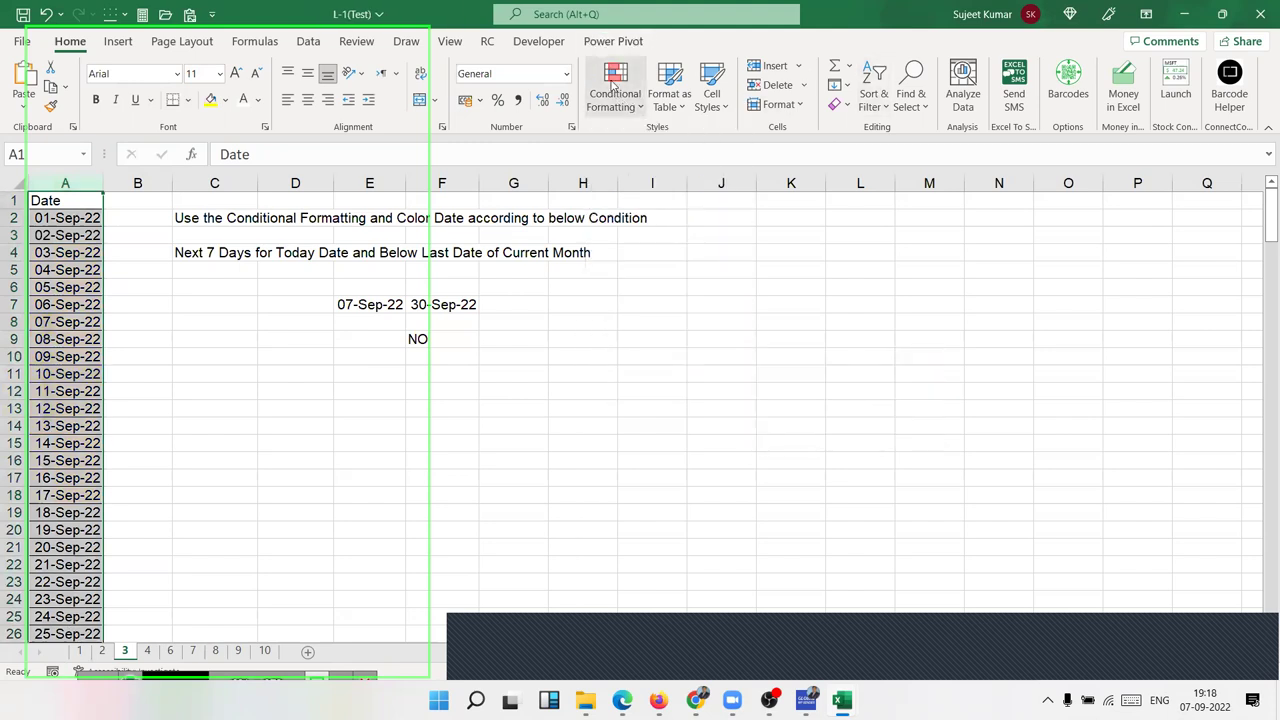
pyautogui.click(614, 88)
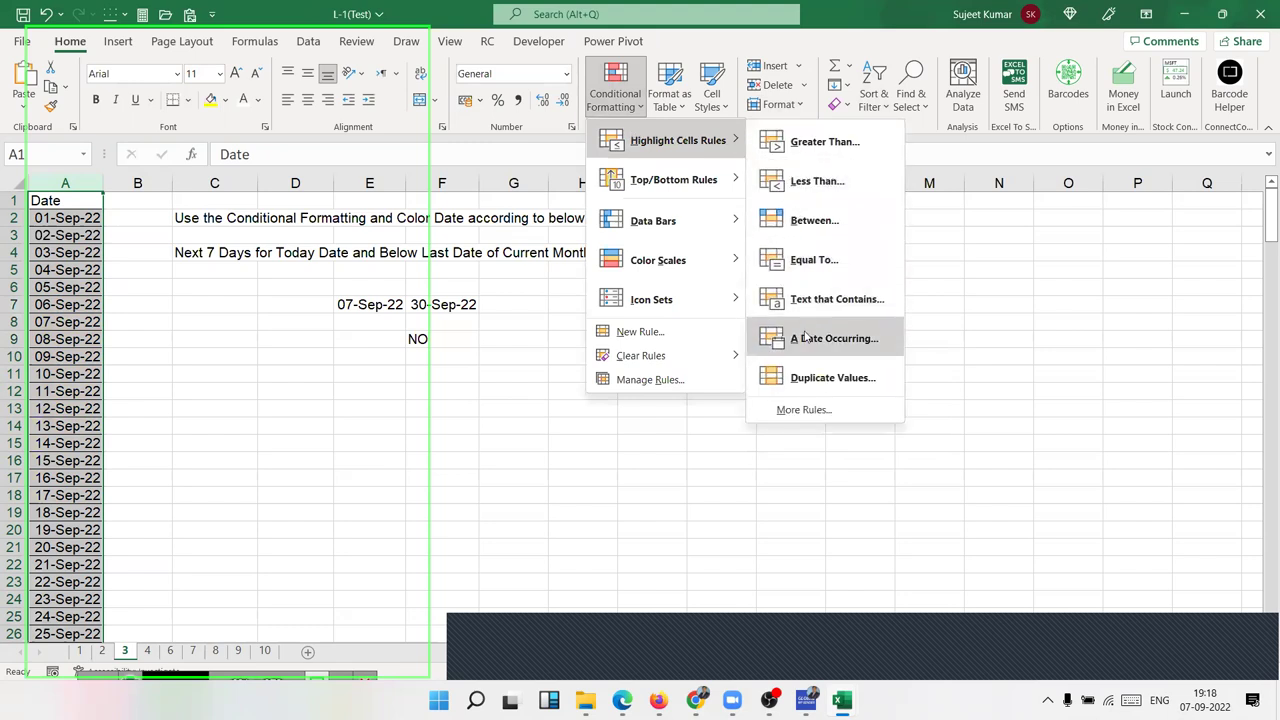
pyautogui.click(806, 338)
pyautogui.click(565, 450)
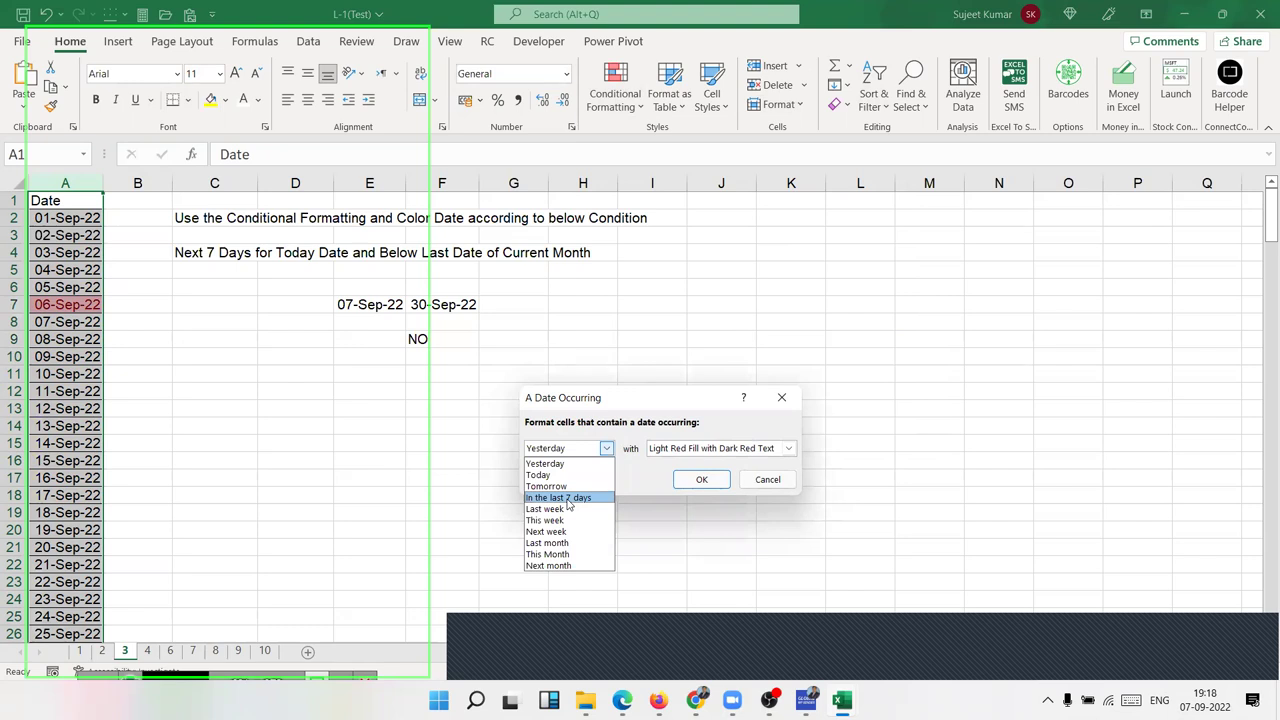
pyautogui.click(567, 497)
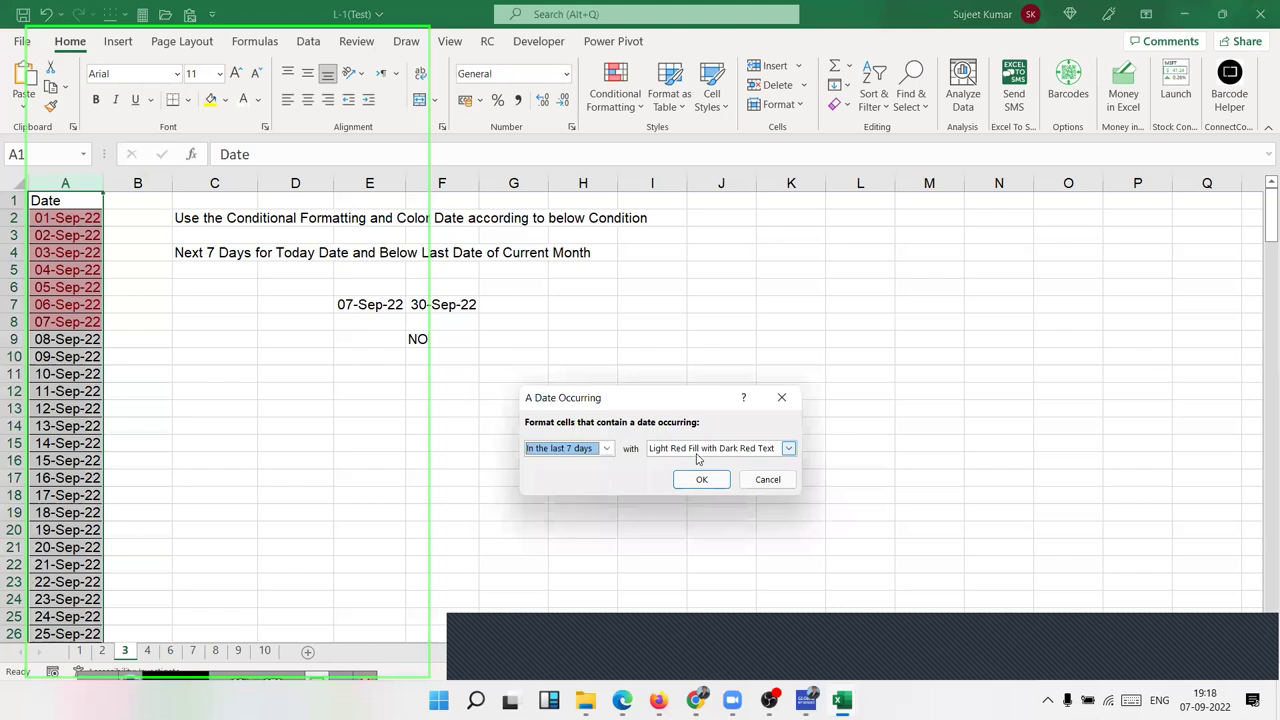
pyautogui.click(765, 479)
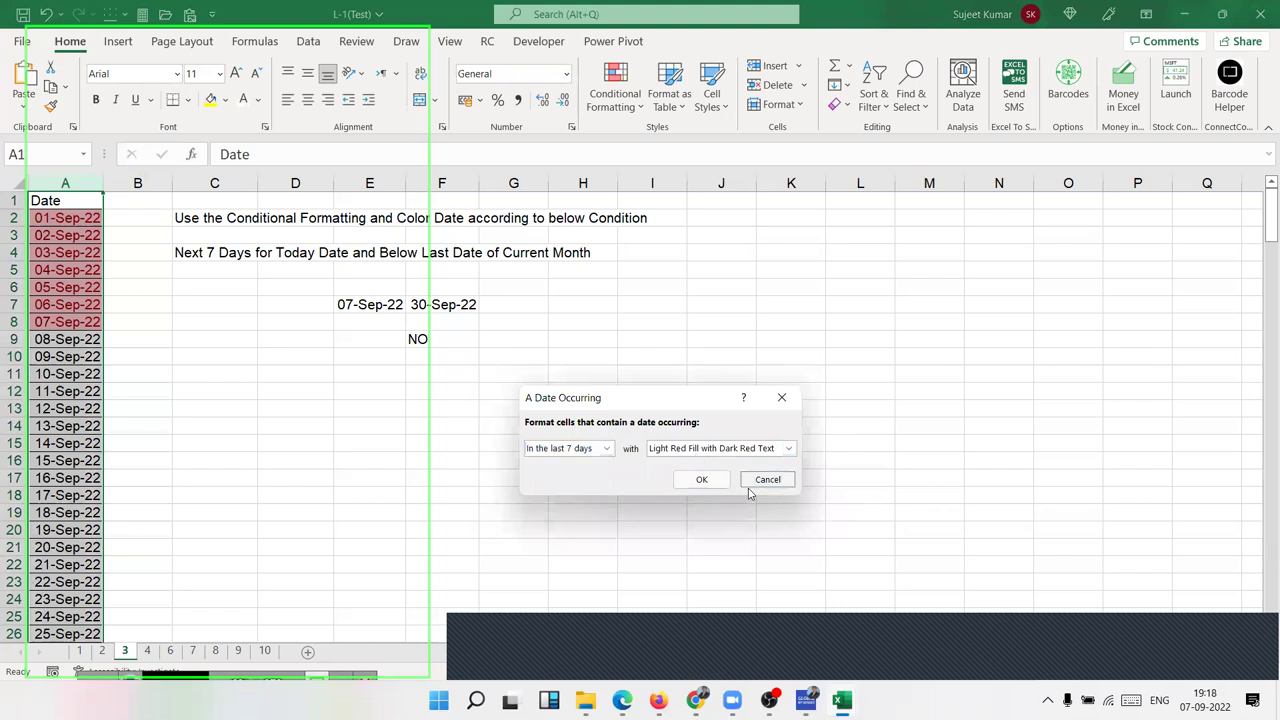
# Step: Delete the helper entries 07-Sep-22, 30-Sep-22 and NO in E6:G9
pyautogui.click(200, 401)
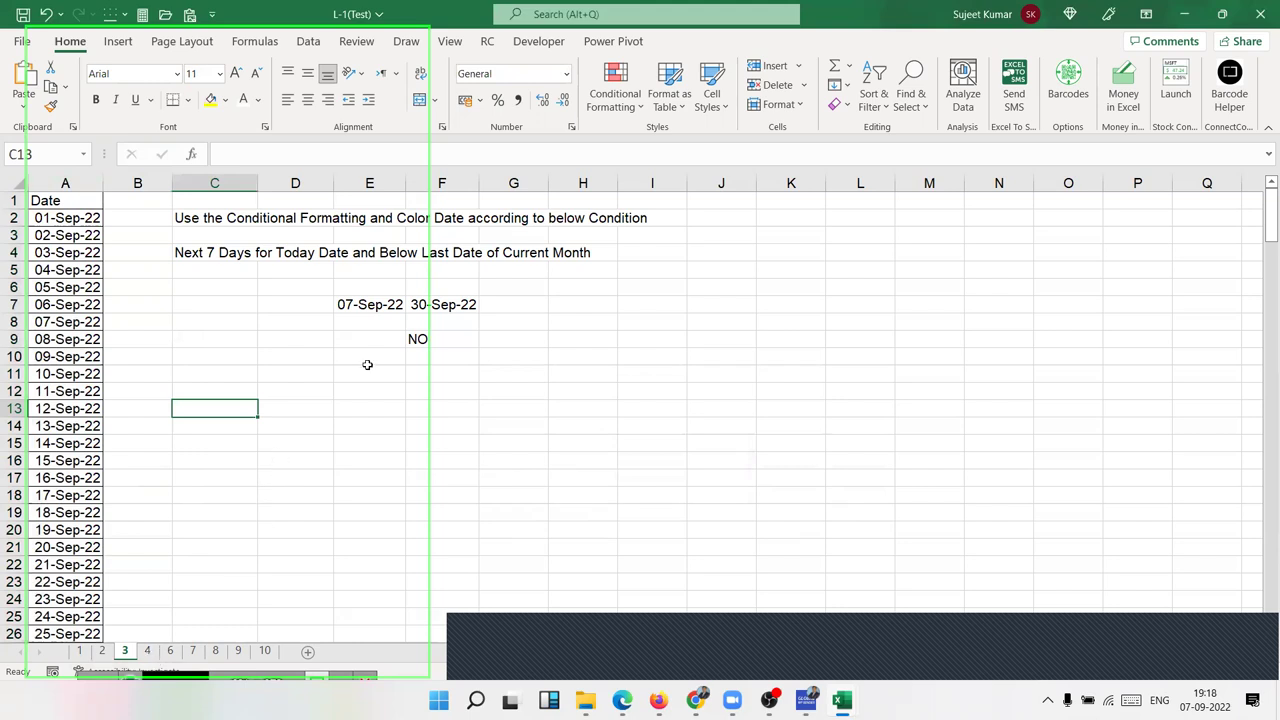
pyautogui.click(367, 362)
pyautogui.moveTo(350, 290); pyautogui.dragTo(501, 342)
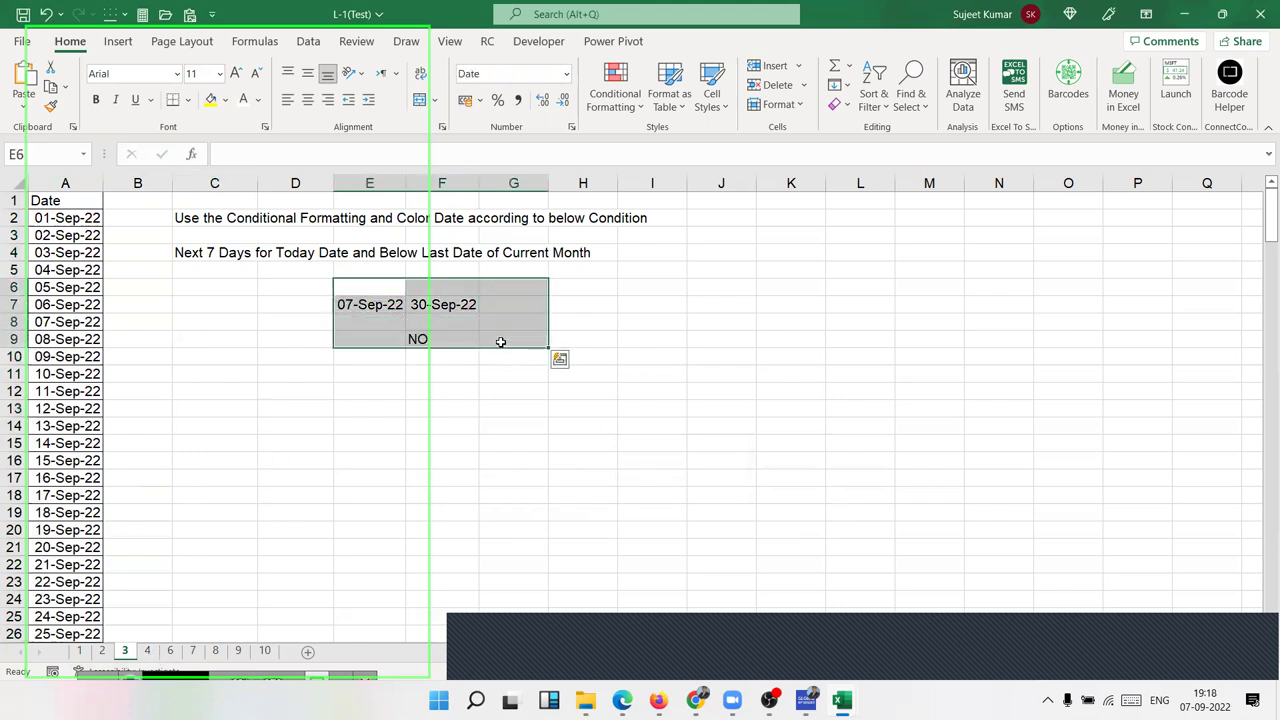
pyautogui.press('Delete')
# Step: Go to sheet 4's icon task and select the 4% value in C2
pyautogui.click(228, 253)
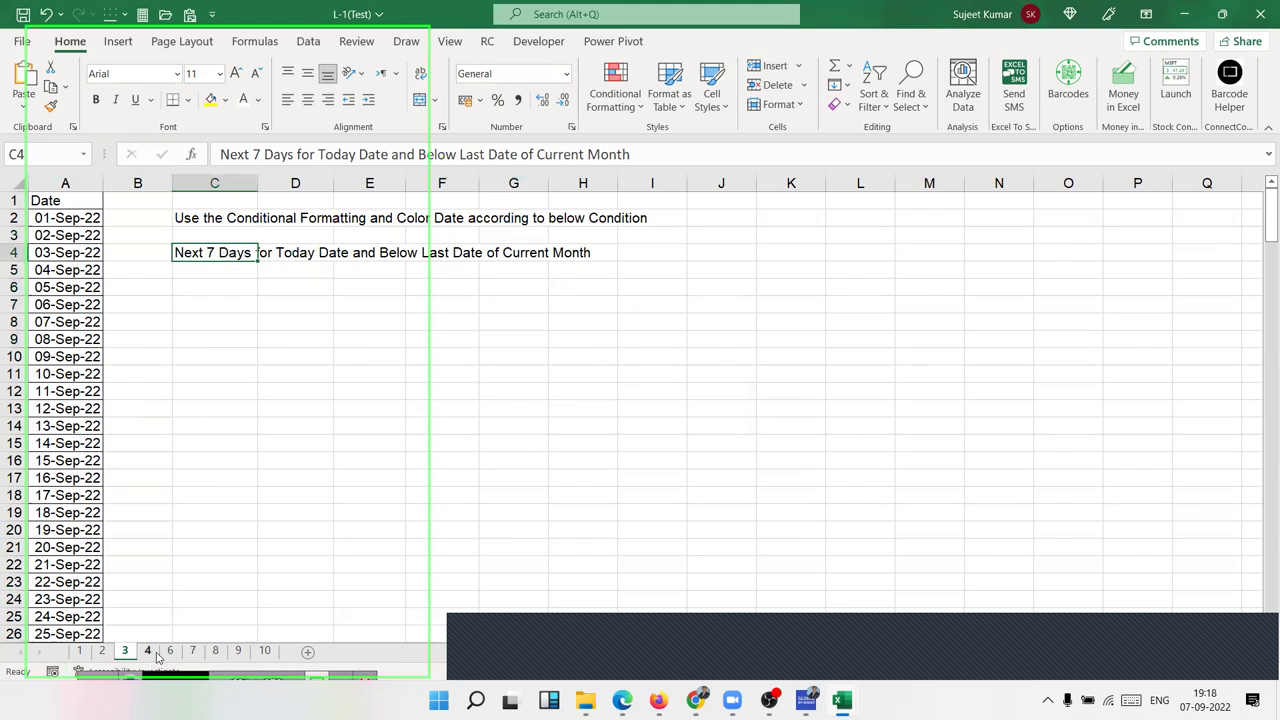
pyautogui.click(148, 651)
pyautogui.click(200, 497)
pyautogui.click(176, 212)
# Step: Try the 4 Arrows (Colored) icon set on C2, then clear that rule
pyautogui.click(615, 93)
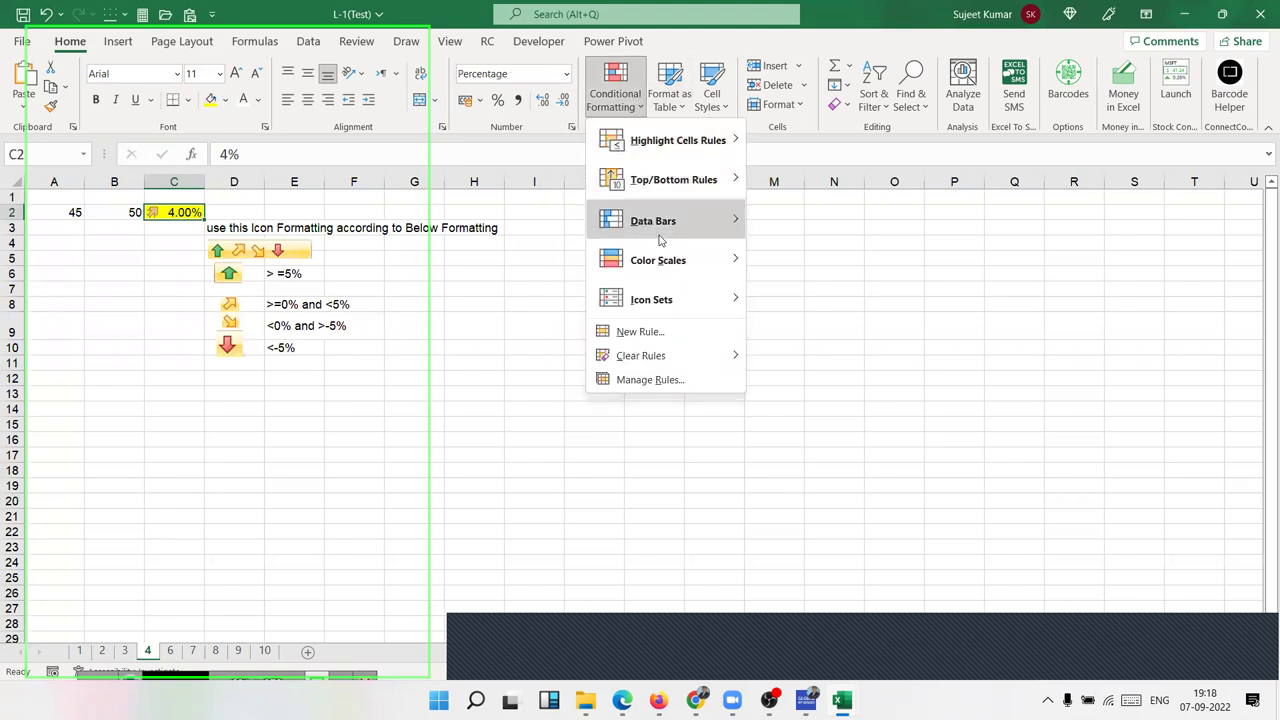
pyautogui.moveTo(651, 299)
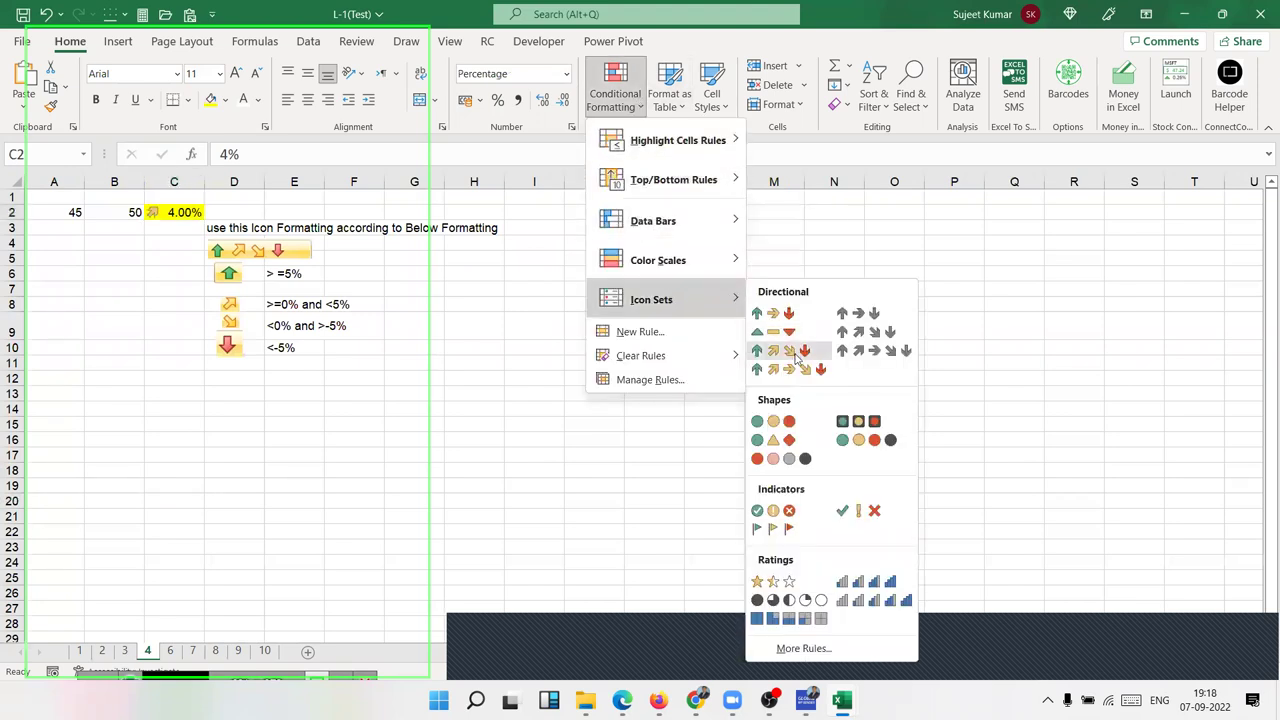
pyautogui.click(794, 355)
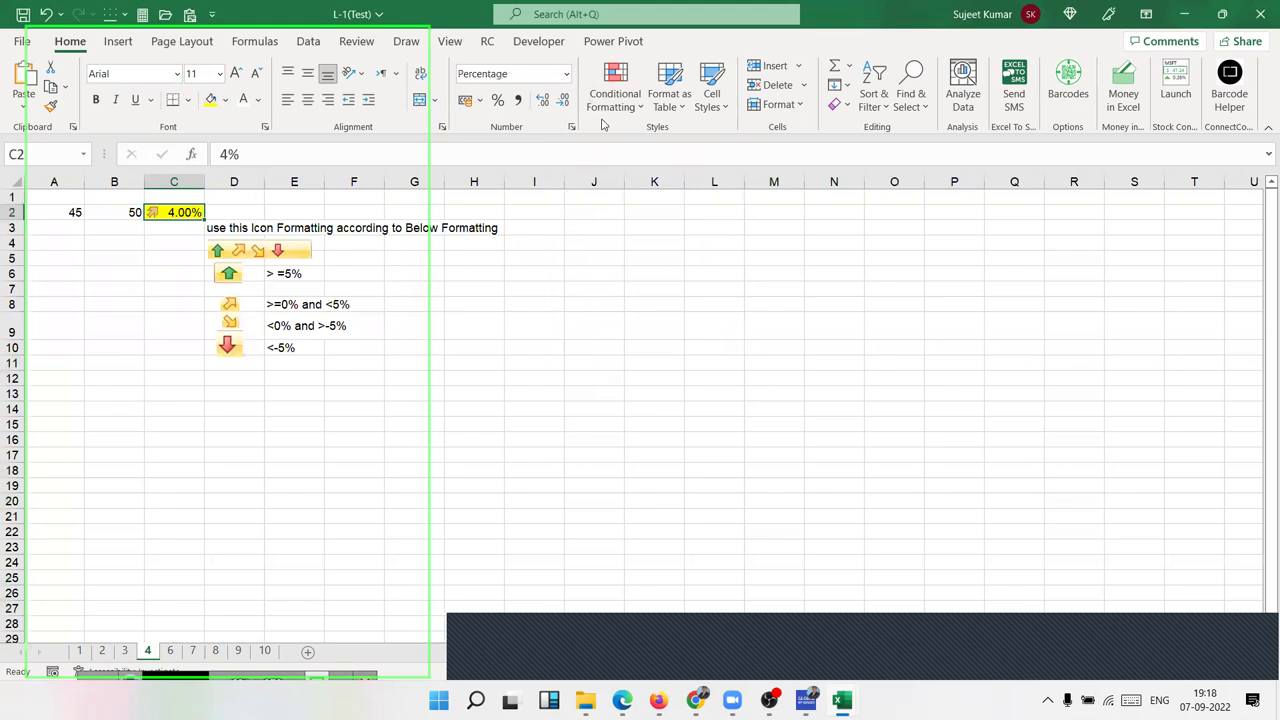
pyautogui.click(615, 90)
pyautogui.moveTo(648, 356)
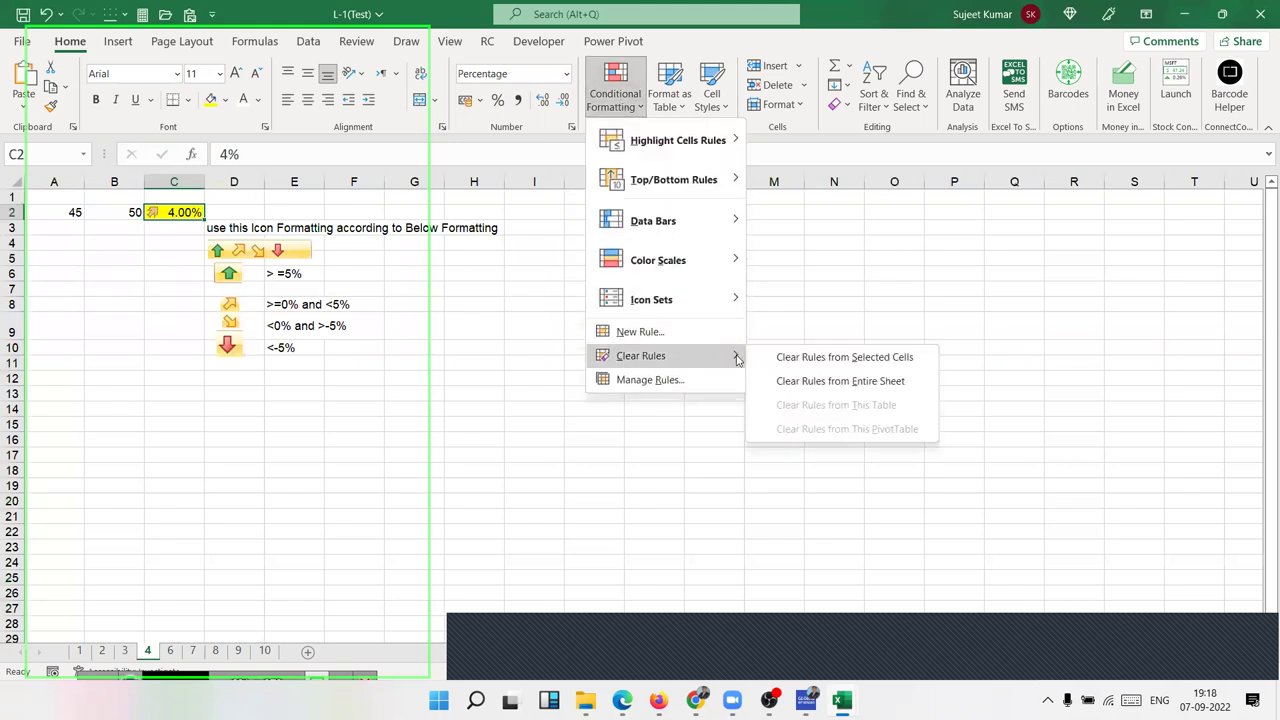
pyautogui.click(760, 380)
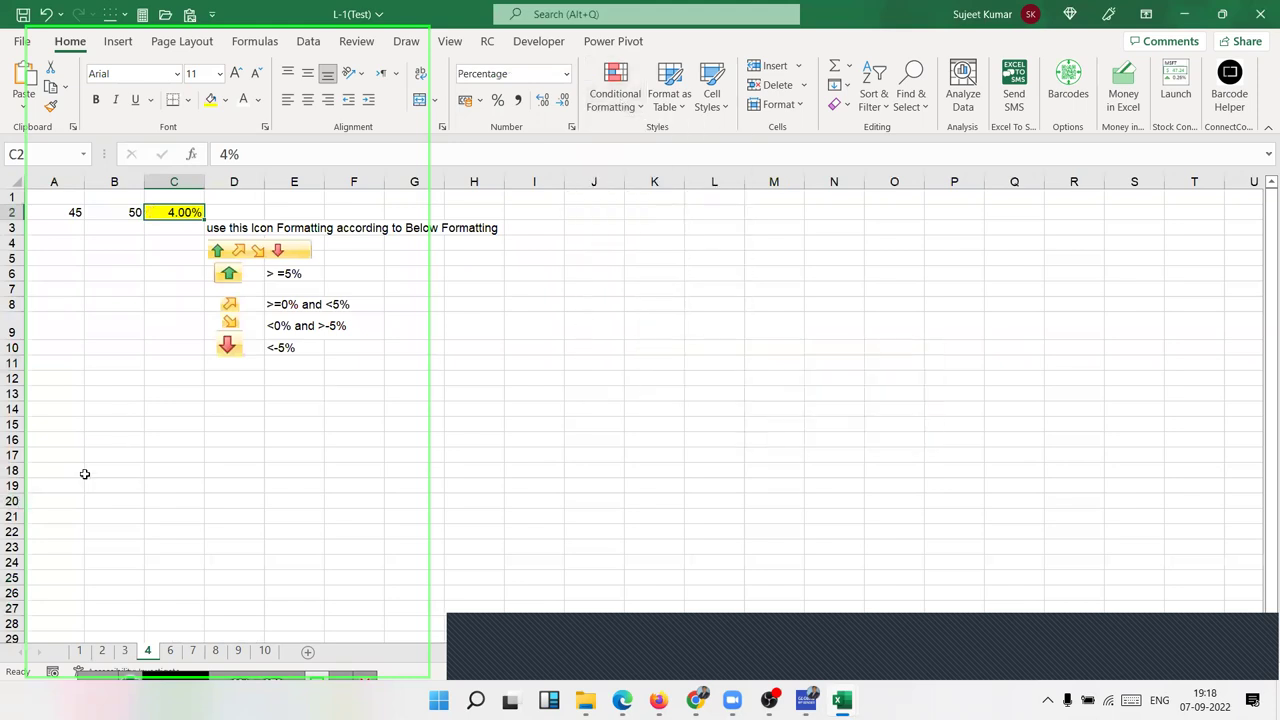
pyautogui.click(90, 471)
# Step: Review the arrow legend: >=5%, >=0% and <5%, <0% and >-5%, <-5%
pyautogui.click(283, 275)
pyautogui.click(229, 280)
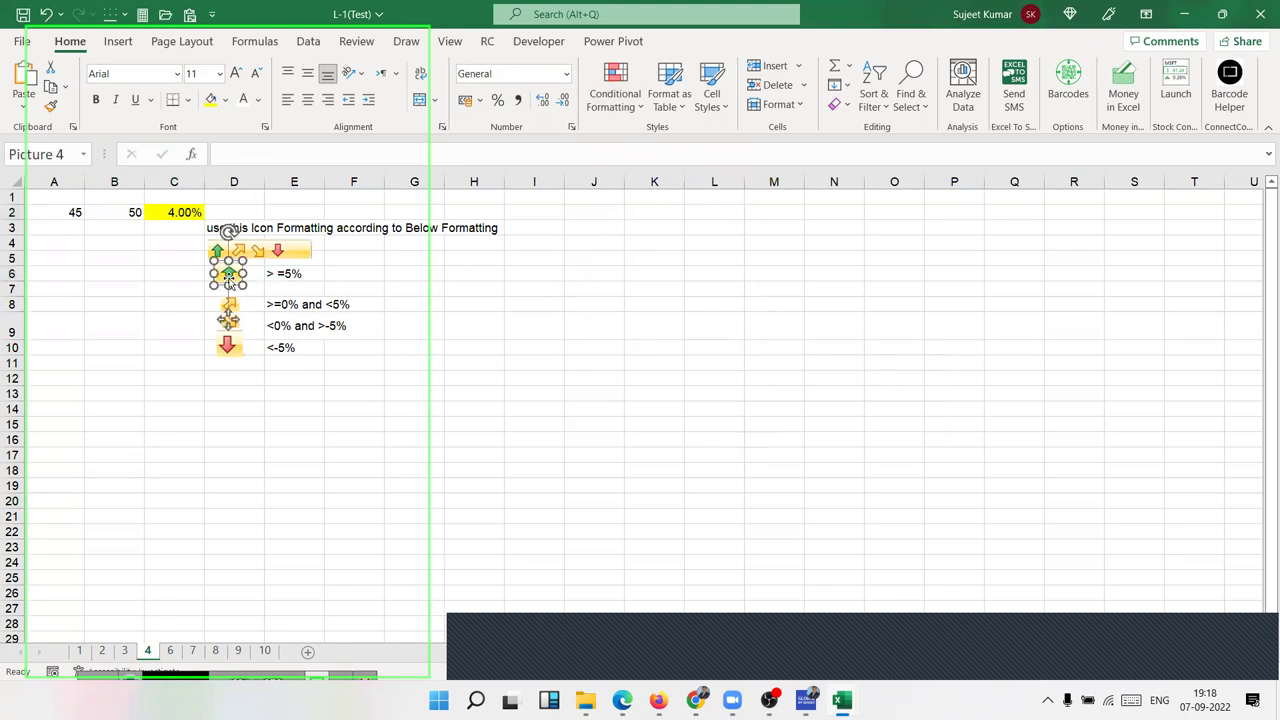
pyautogui.click(274, 303)
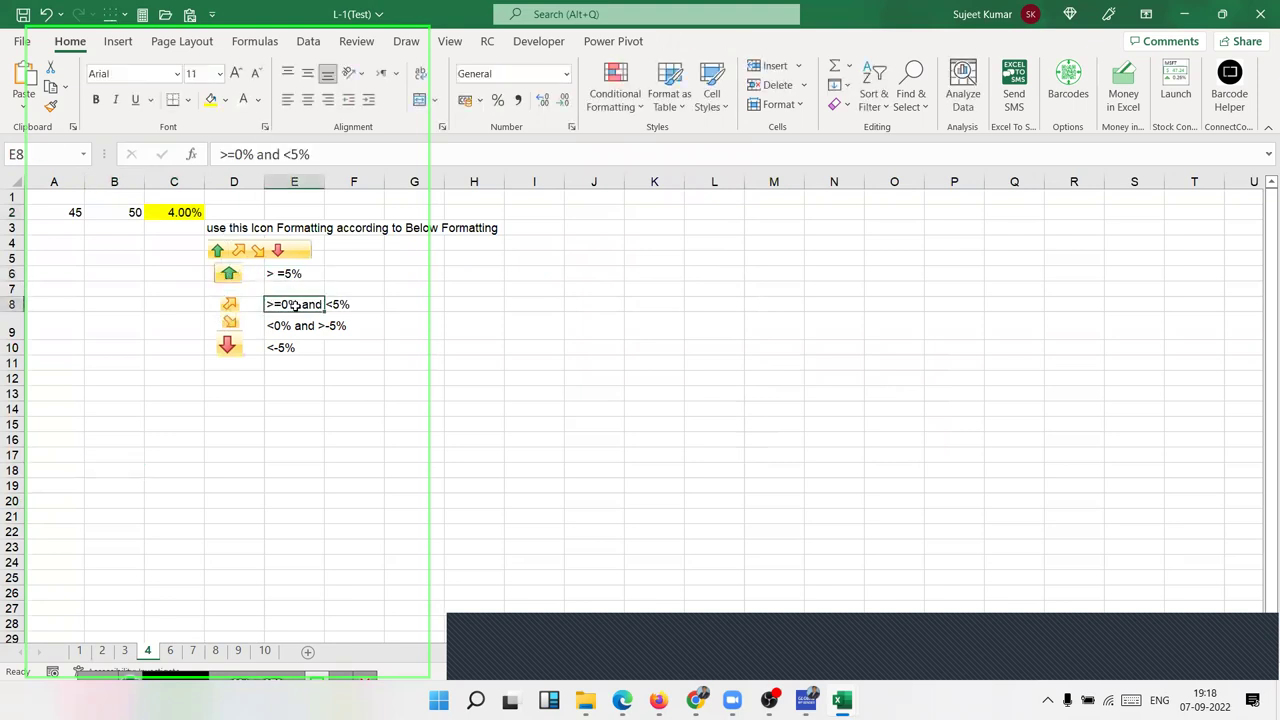
pyautogui.click(236, 306)
pyautogui.click(314, 325)
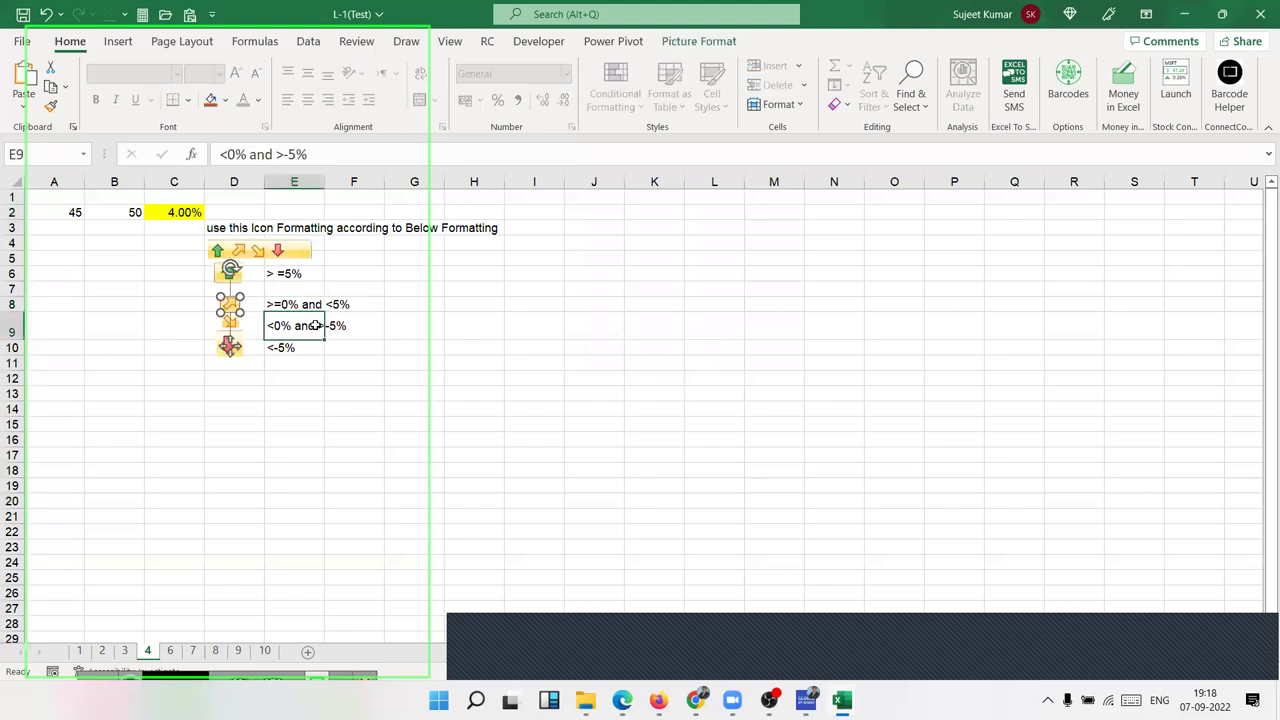
pyautogui.click(229, 338)
pyautogui.click(297, 350)
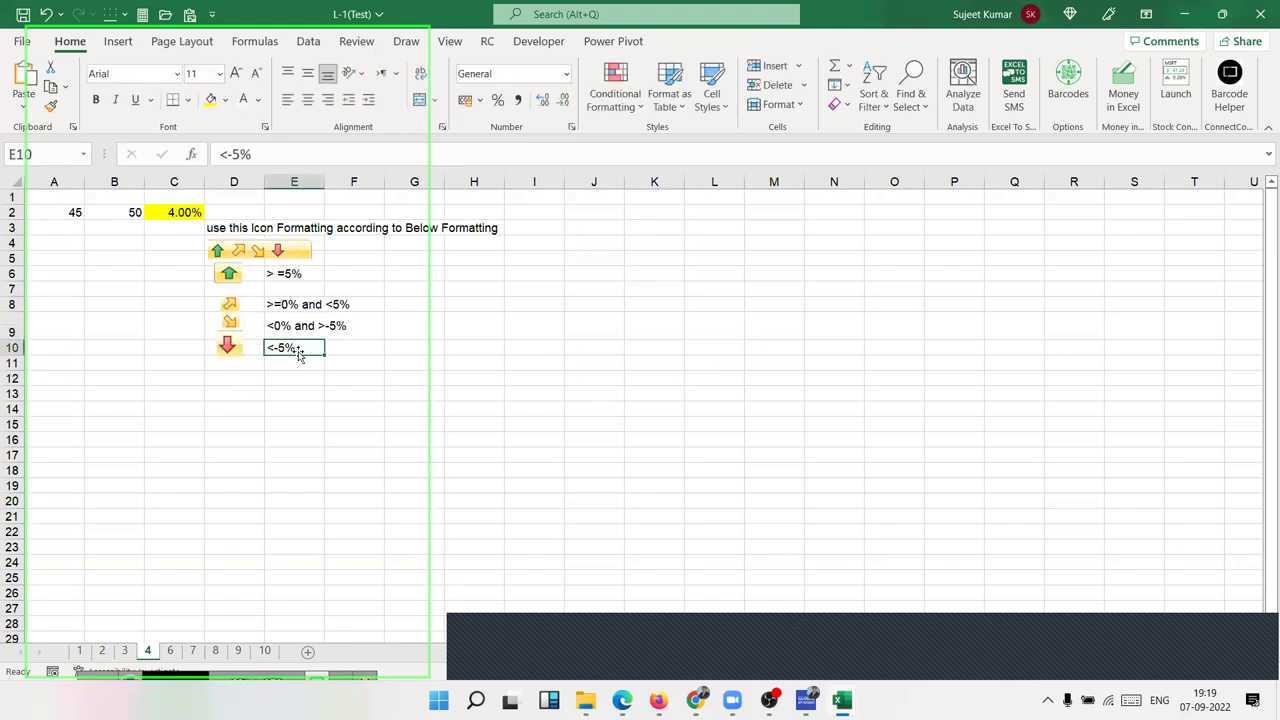
pyautogui.click(229, 352)
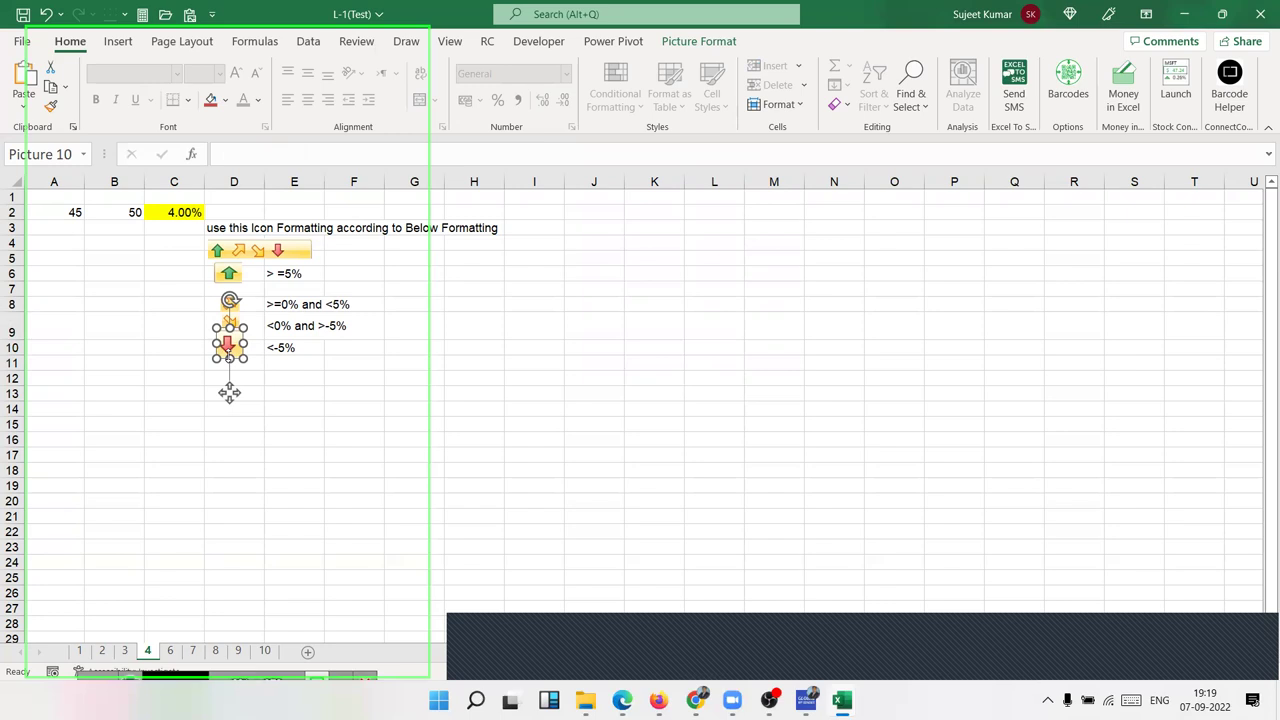
pyautogui.click(229, 380)
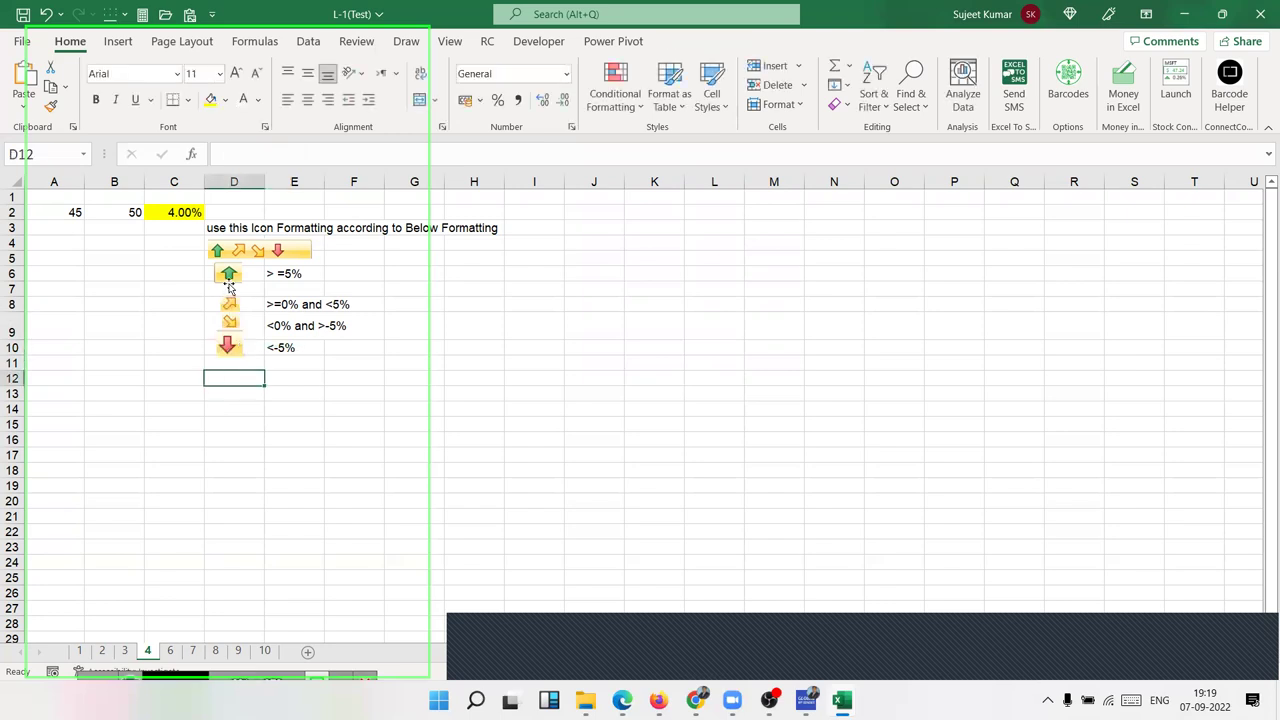
# Step: Reapply 4 Arrows (Colored) to C2 and inspect its rule in Manage Rules without changes
pyautogui.click(185, 211)
pyautogui.click(615, 90)
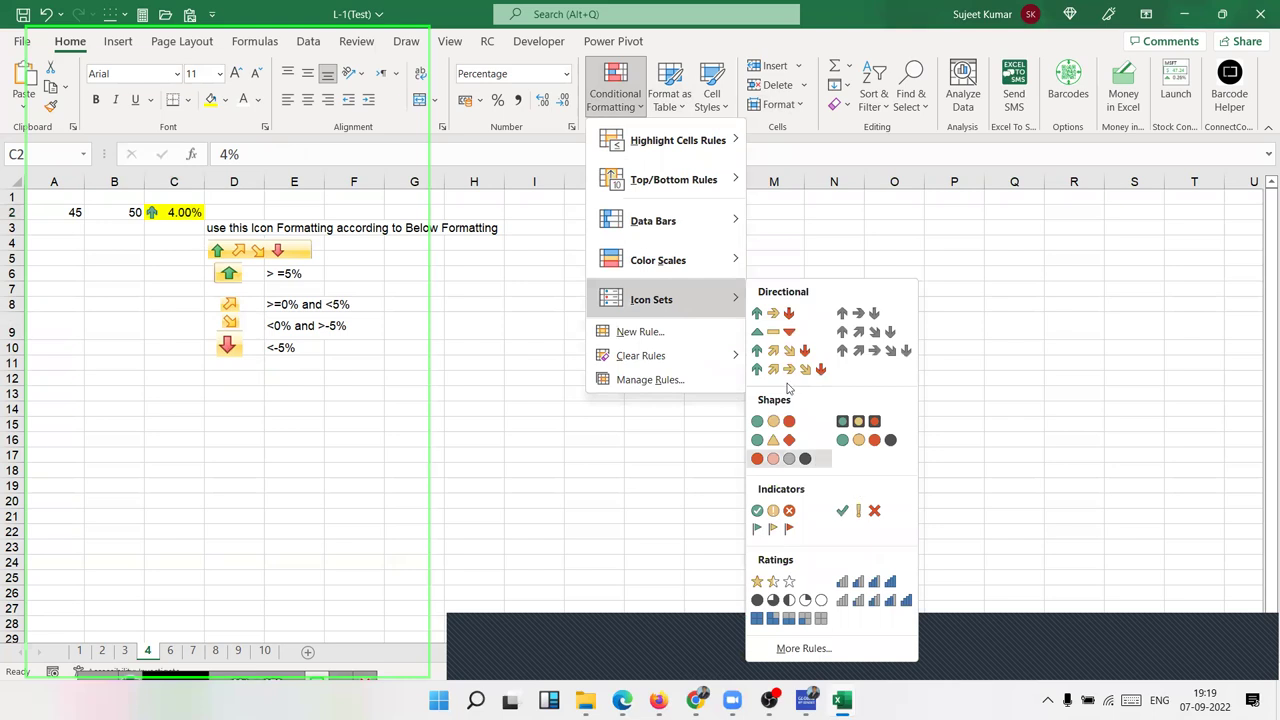
pyautogui.moveTo(651, 299)
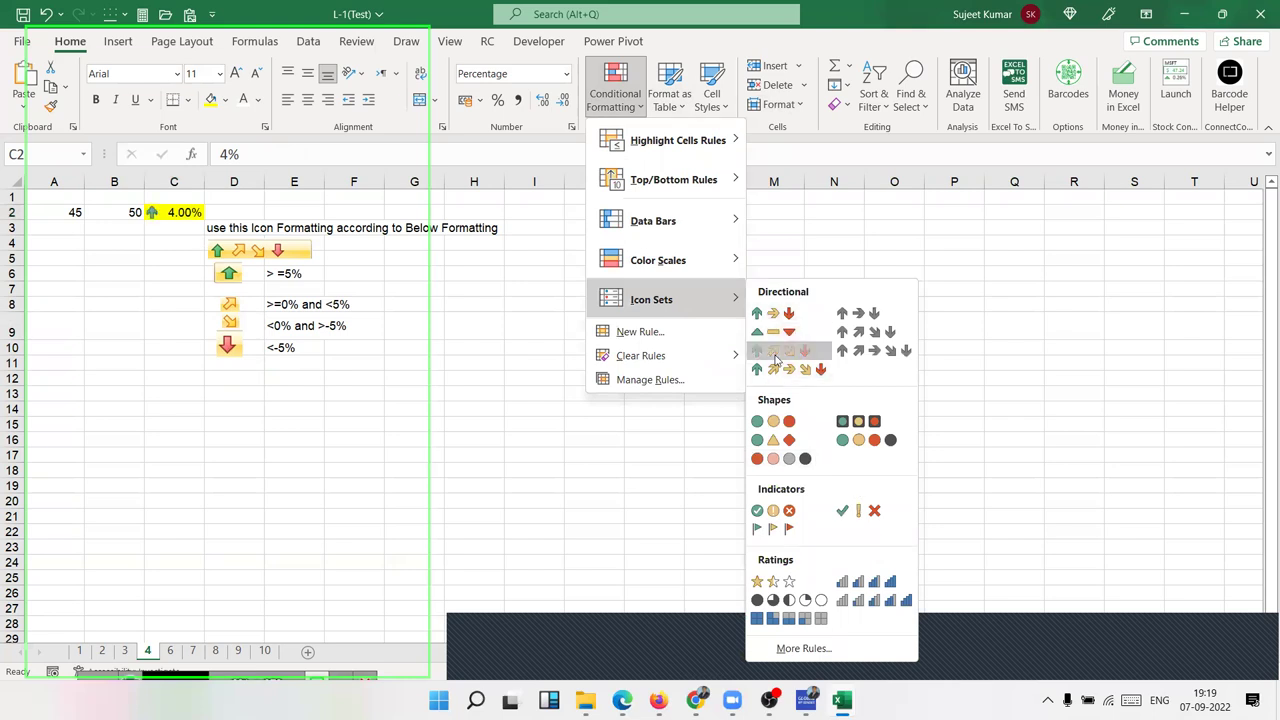
pyautogui.click(790, 350)
pyautogui.click(615, 100)
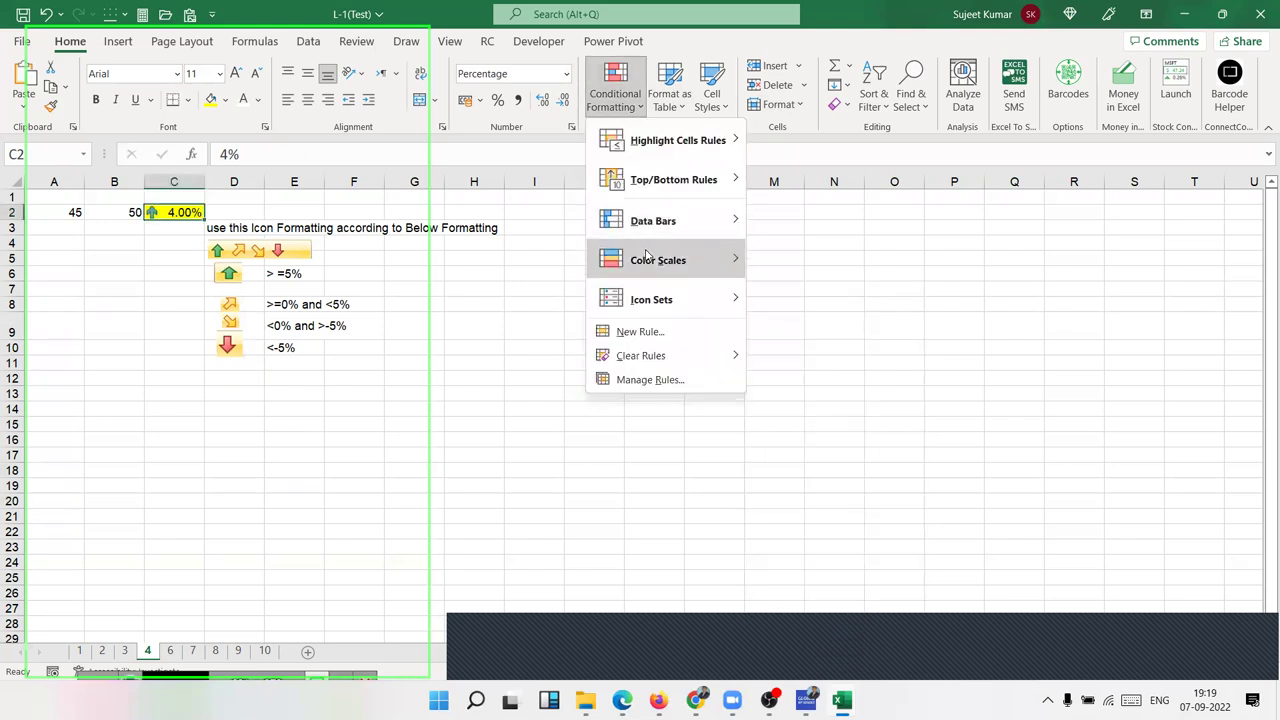
pyautogui.click(660, 378)
pyautogui.doubleClick(497, 446)
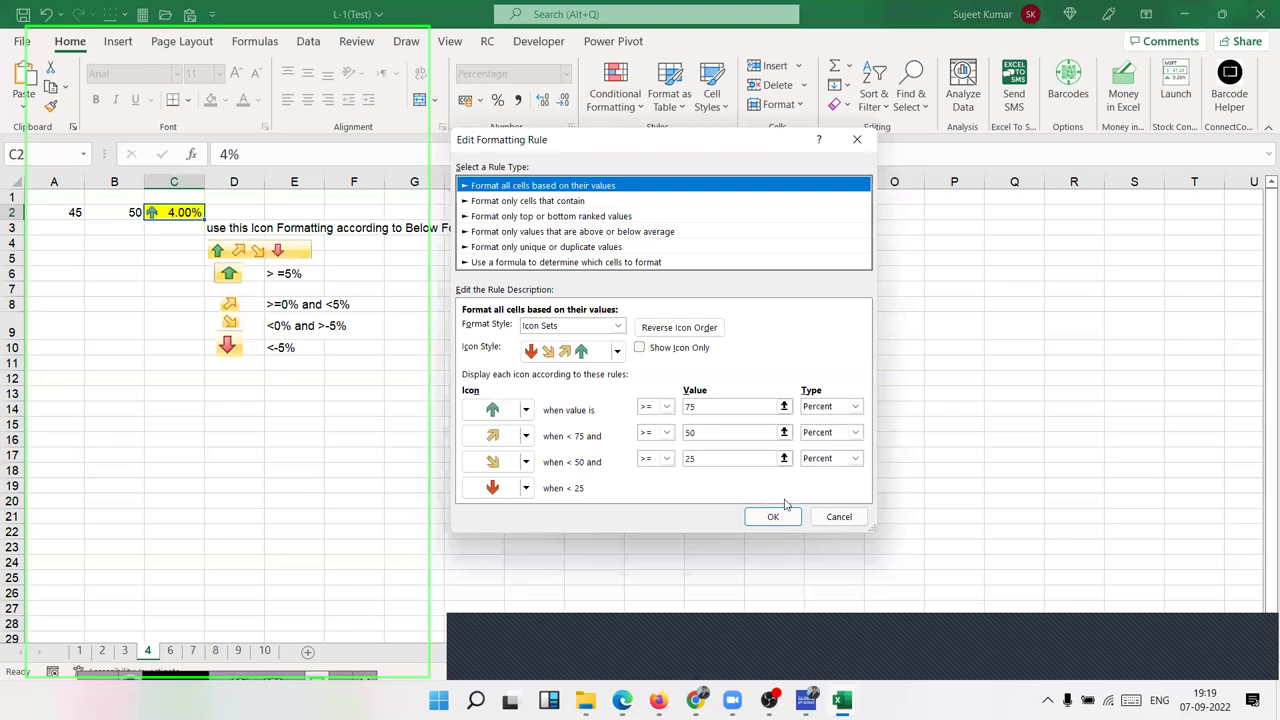
pyautogui.click(836, 516)
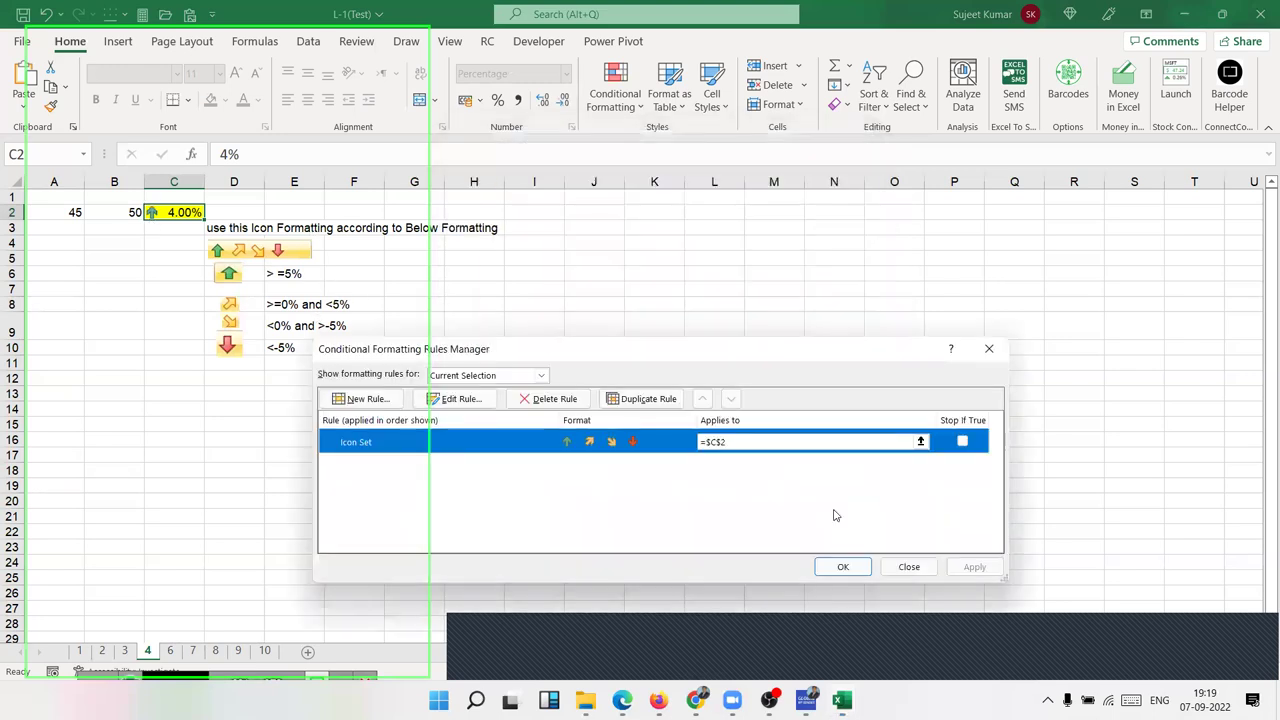
pyautogui.click(908, 566)
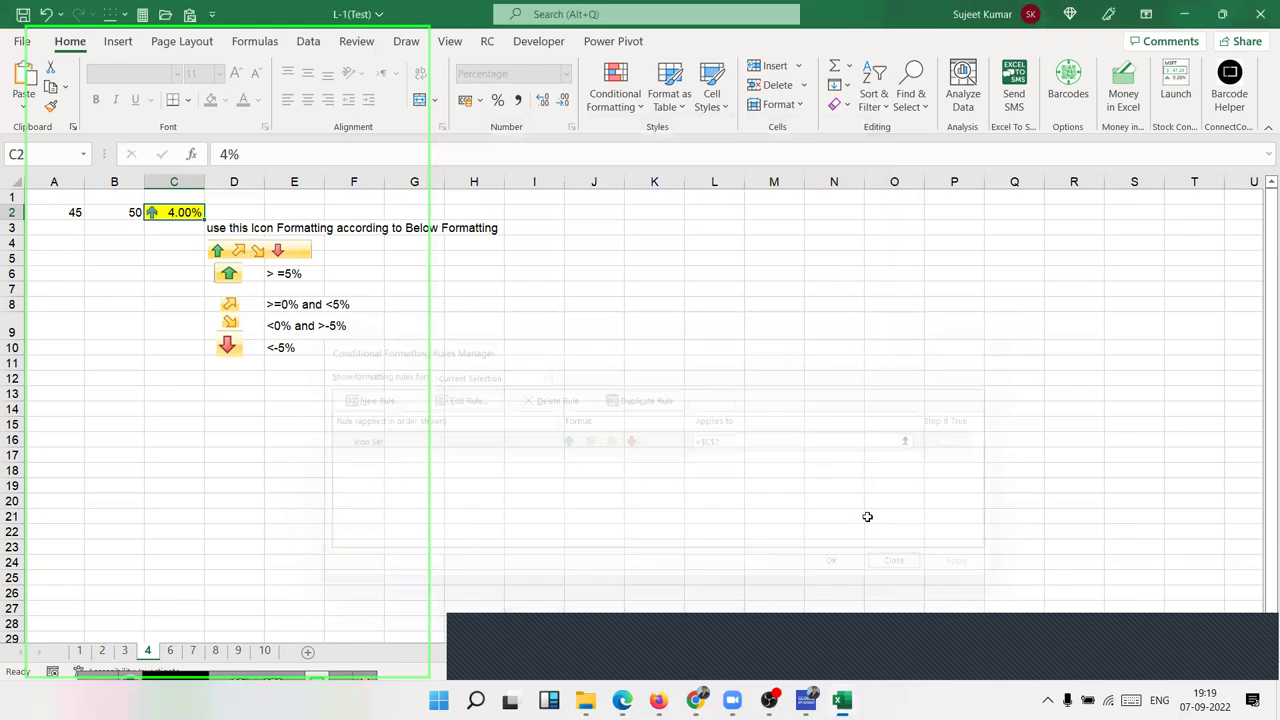
# Step: Go to sheet 6's purchase requisition form and step through its yellow entry fields
pyautogui.click(172, 652)
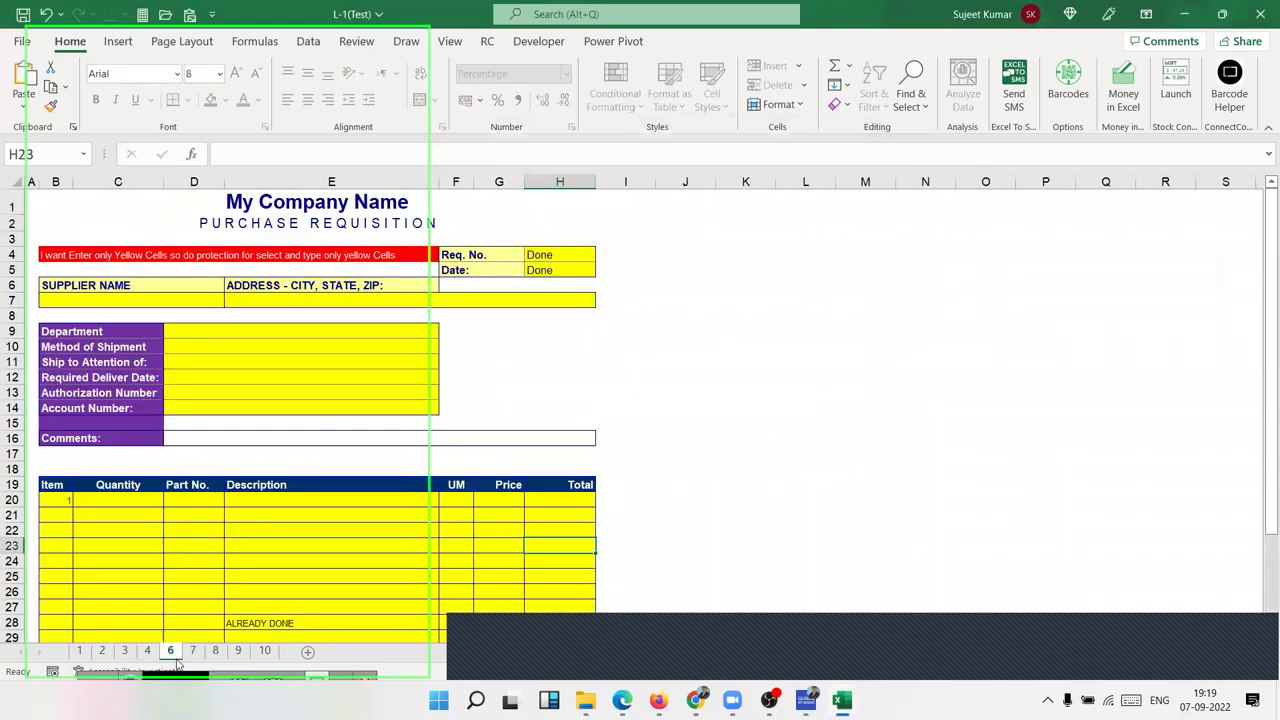
pyautogui.click(343, 529)
pyautogui.click(318, 364)
pyautogui.click(310, 347)
pyautogui.click(307, 326)
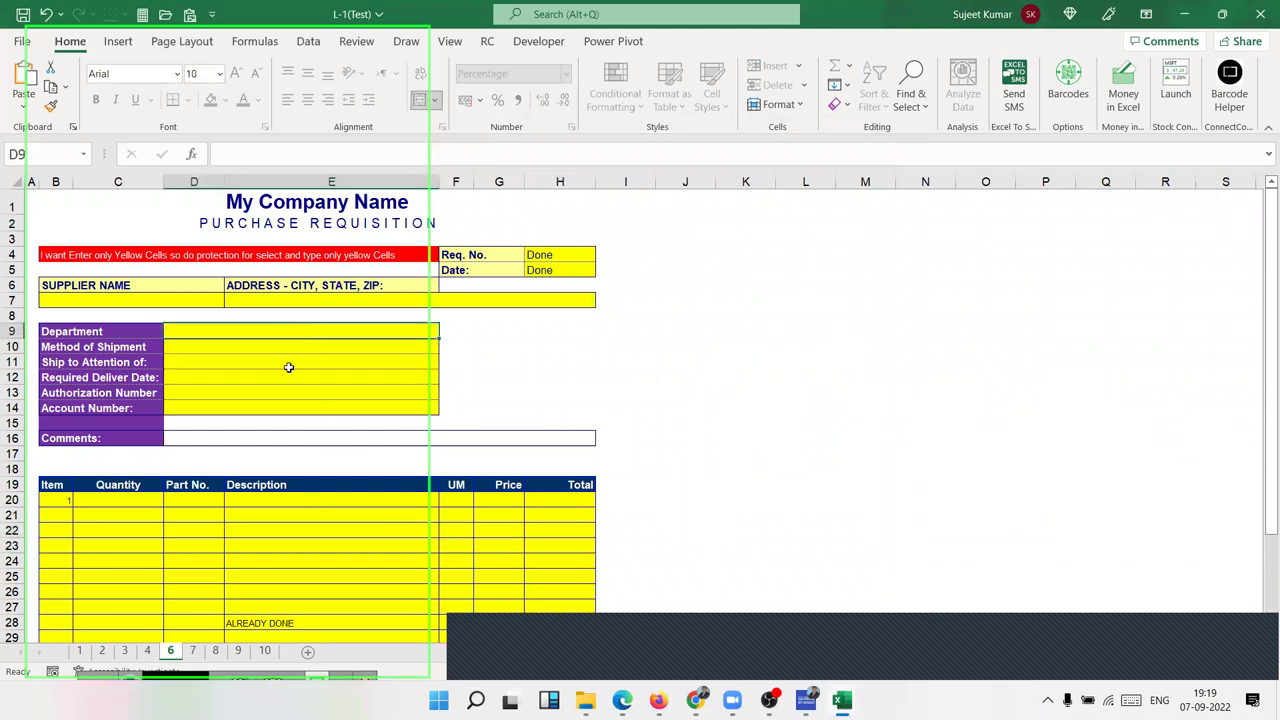
pyautogui.scroll(-6, 323, 528)
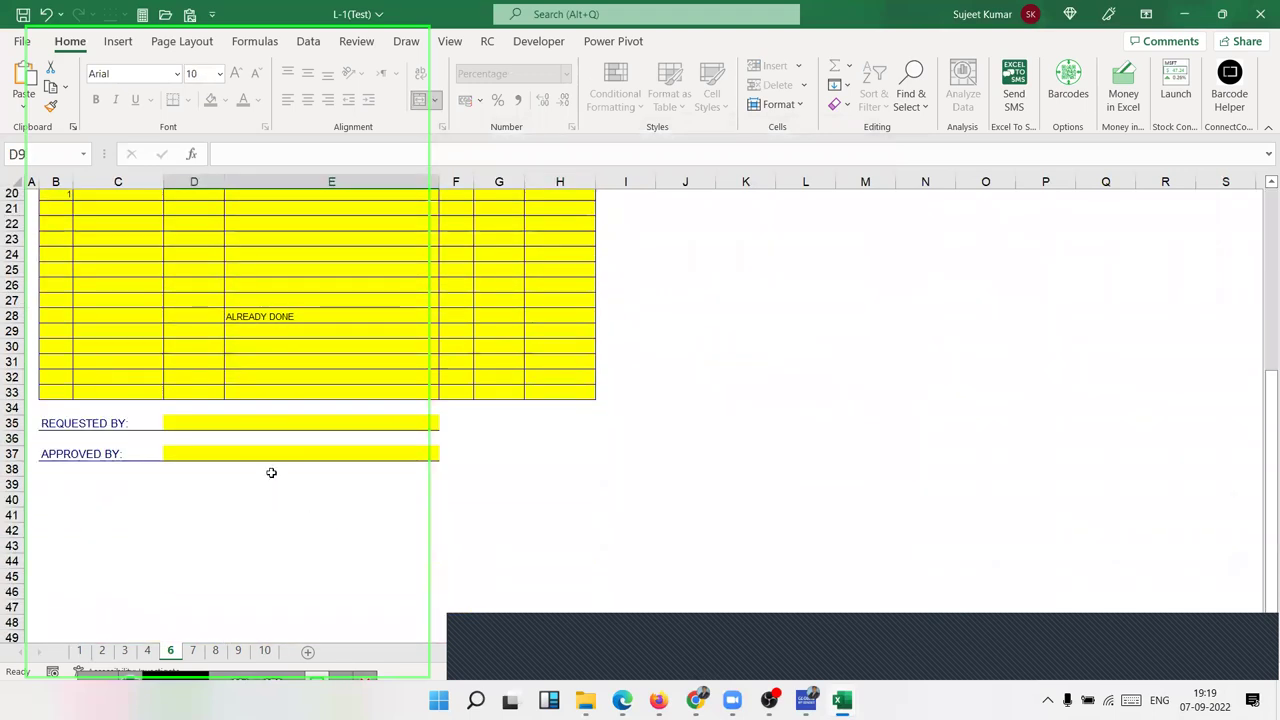
pyautogui.scroll(6, 271, 472)
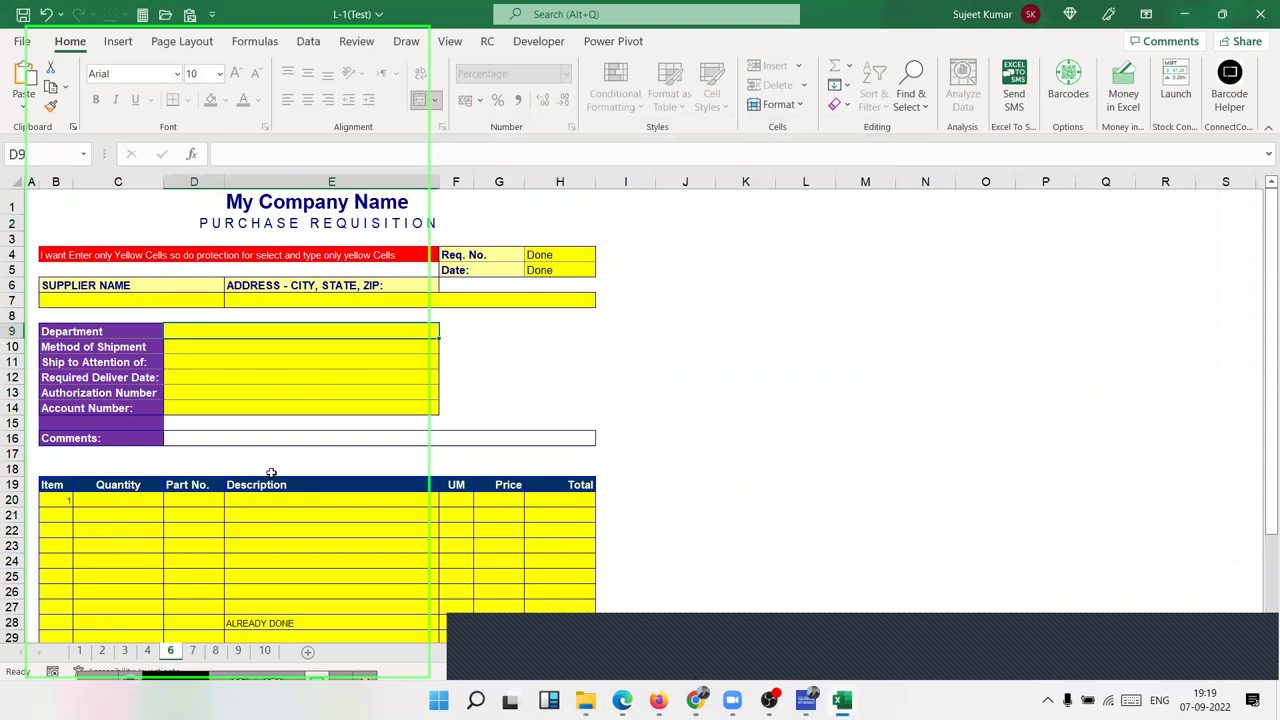
pyautogui.press('Down')
pyautogui.press('Down')
pyautogui.press('Down')
pyautogui.press('Down')
pyautogui.press('Down')
pyautogui.press('Down')
pyautogui.press('Down')
pyautogui.press('Down')
pyautogui.press('Down')
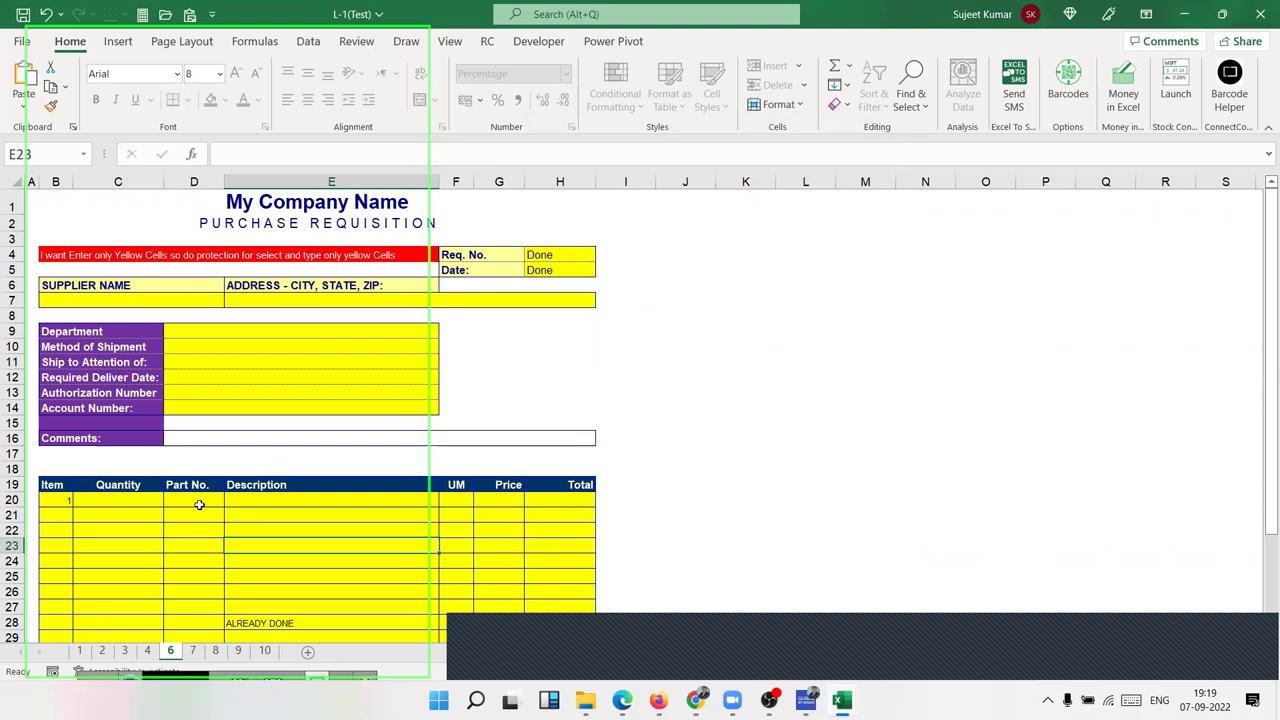
# Step: Attempt Unprotect Sheet on sheet 6 and cancel the password prompt
pyautogui.rightClick(170, 651)
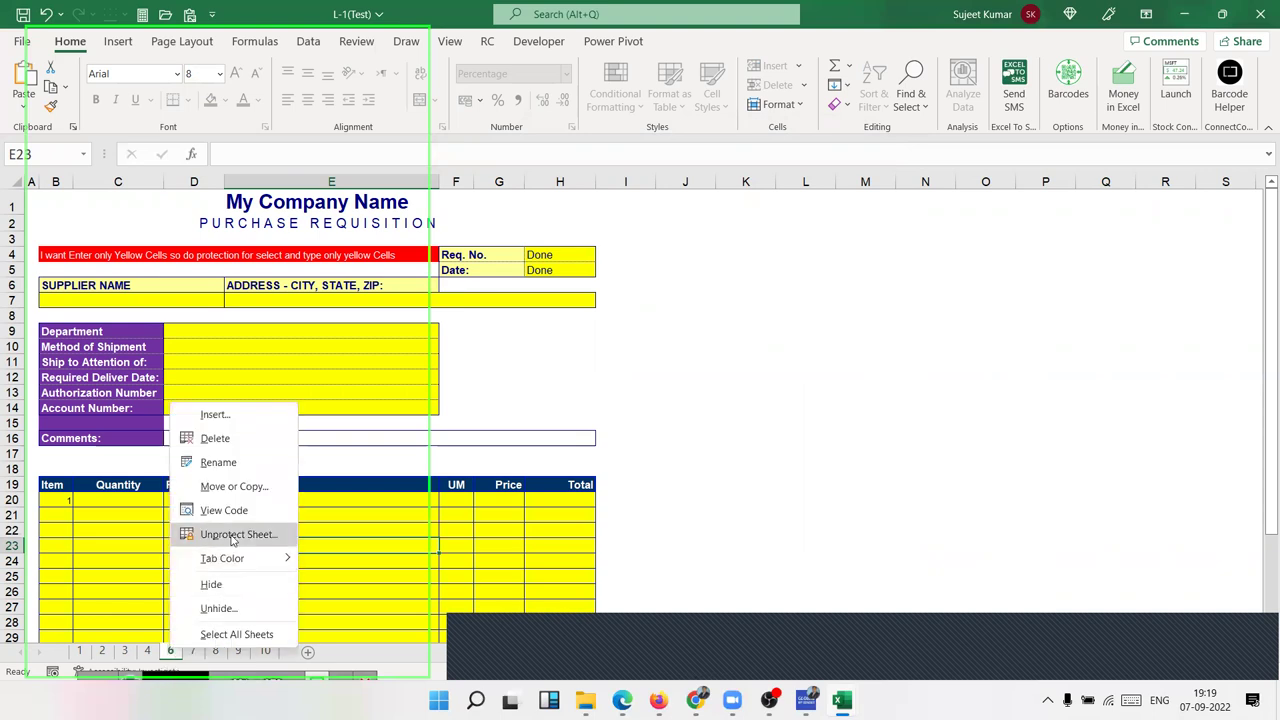
pyautogui.click(235, 538)
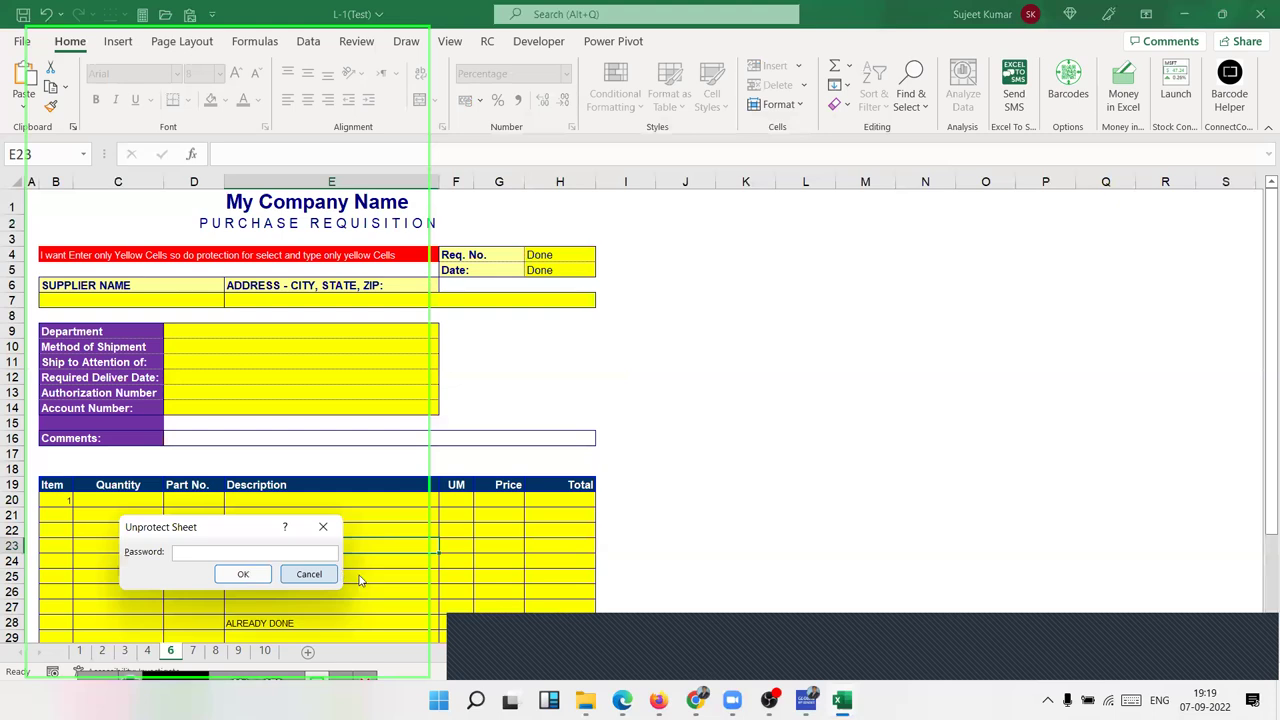
pyautogui.click(320, 576)
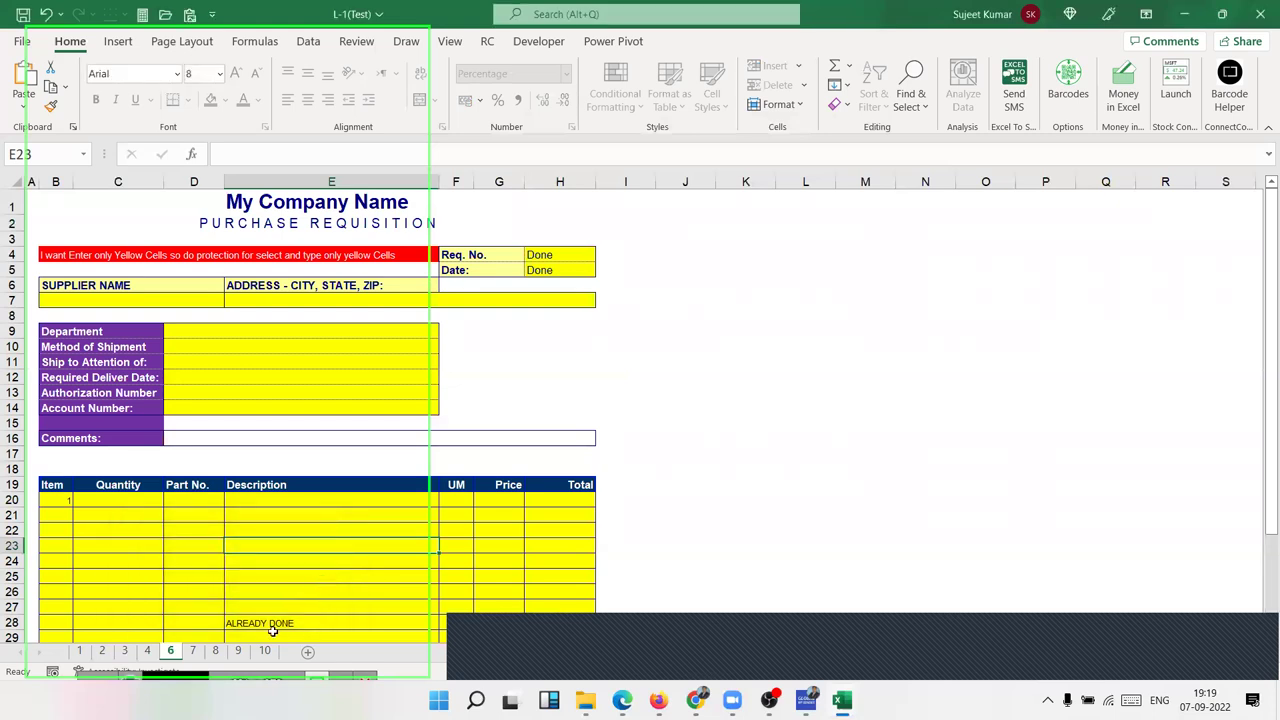
# Step: Go to sheet 7 and select the contacts block C4:F13 to review it
pyautogui.click(194, 654)
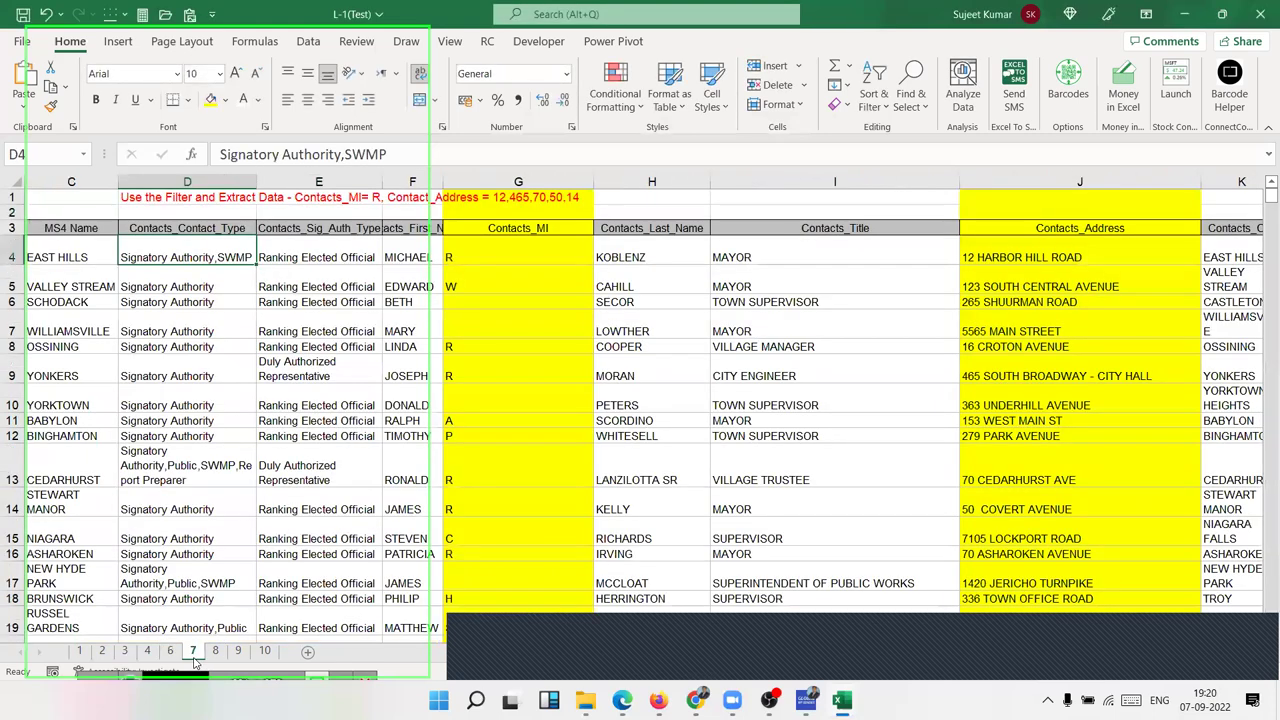
pyautogui.click(299, 360)
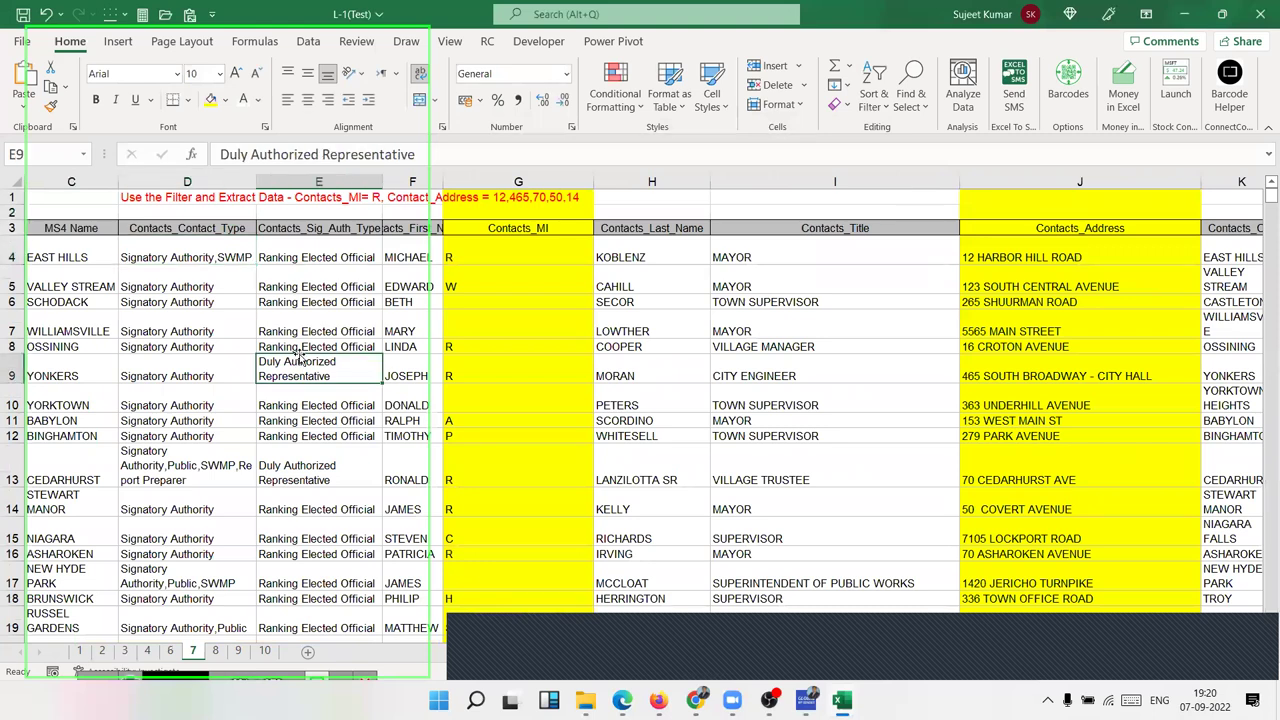
pyautogui.moveTo(87, 243); pyautogui.dragTo(401, 457)
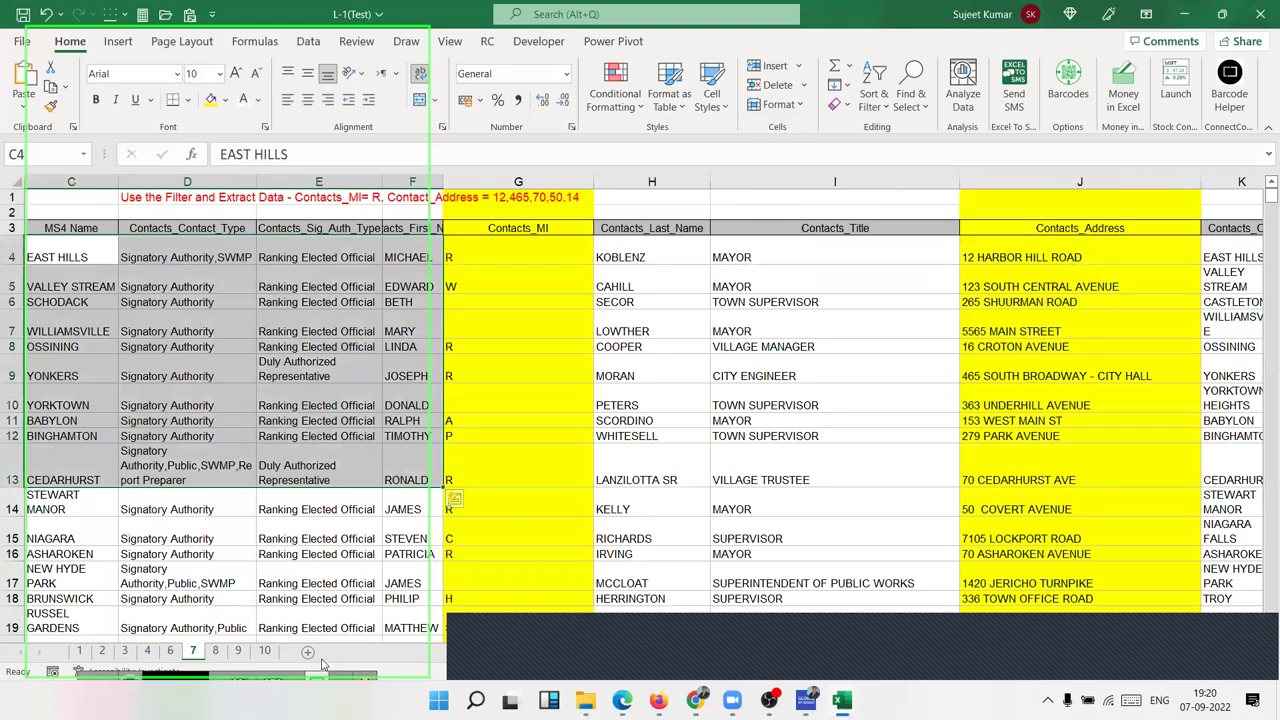
pyautogui.click(341, 438)
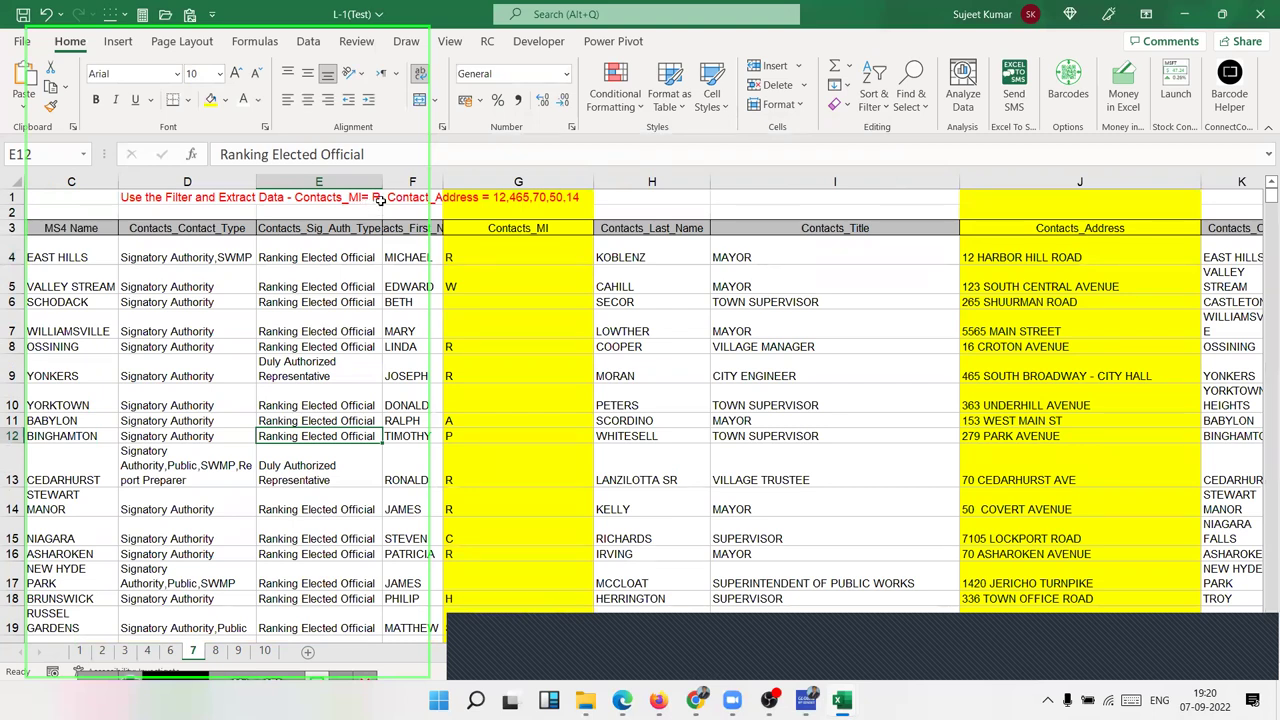
pyautogui.click(512, 262)
pyautogui.moveTo(509, 294)
pyautogui.mouseDown()
pyautogui.moveTo(487, 601)
pyautogui.moveTo(468, 530)
pyautogui.mouseUp()
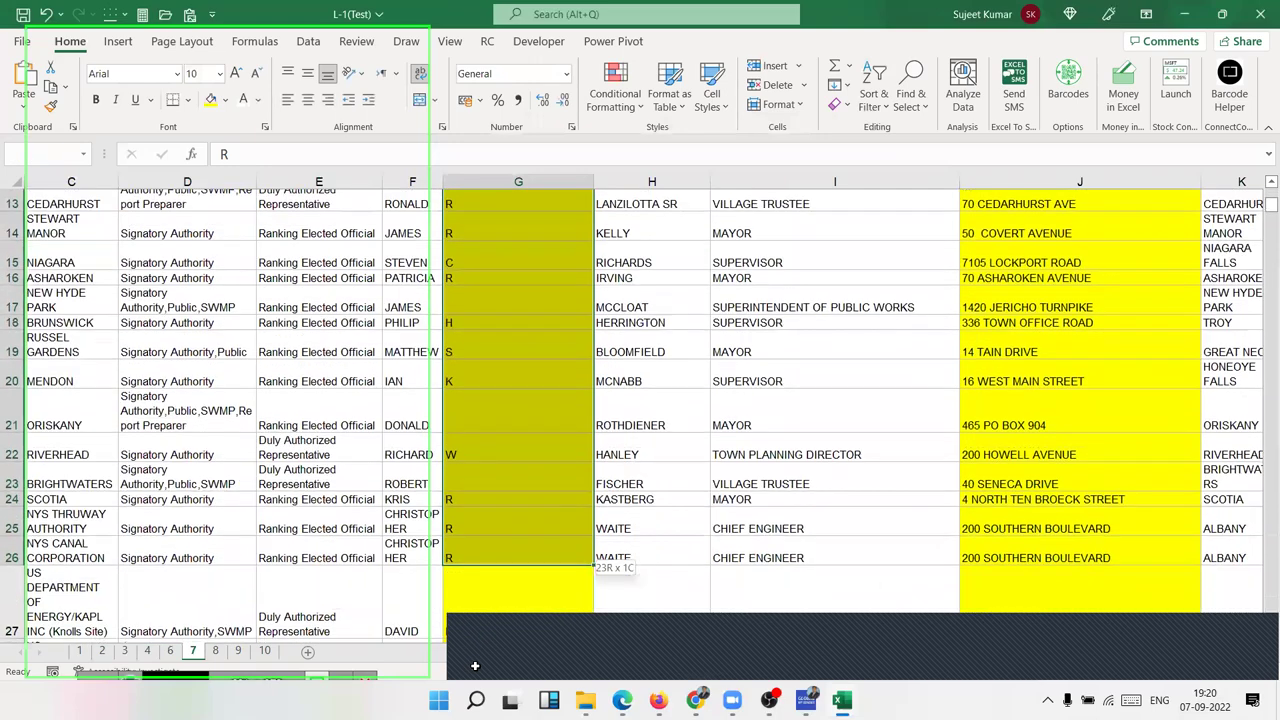
pyautogui.scroll(6, 468, 530)
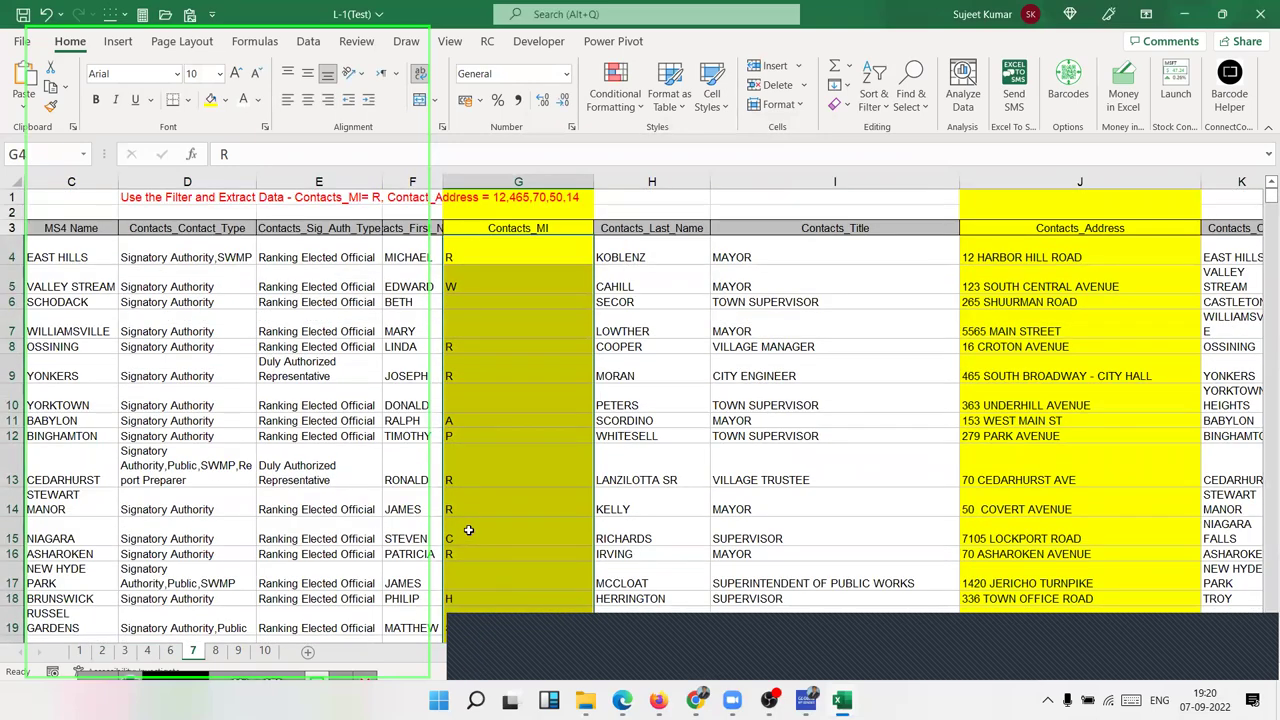
pyautogui.click(450, 262)
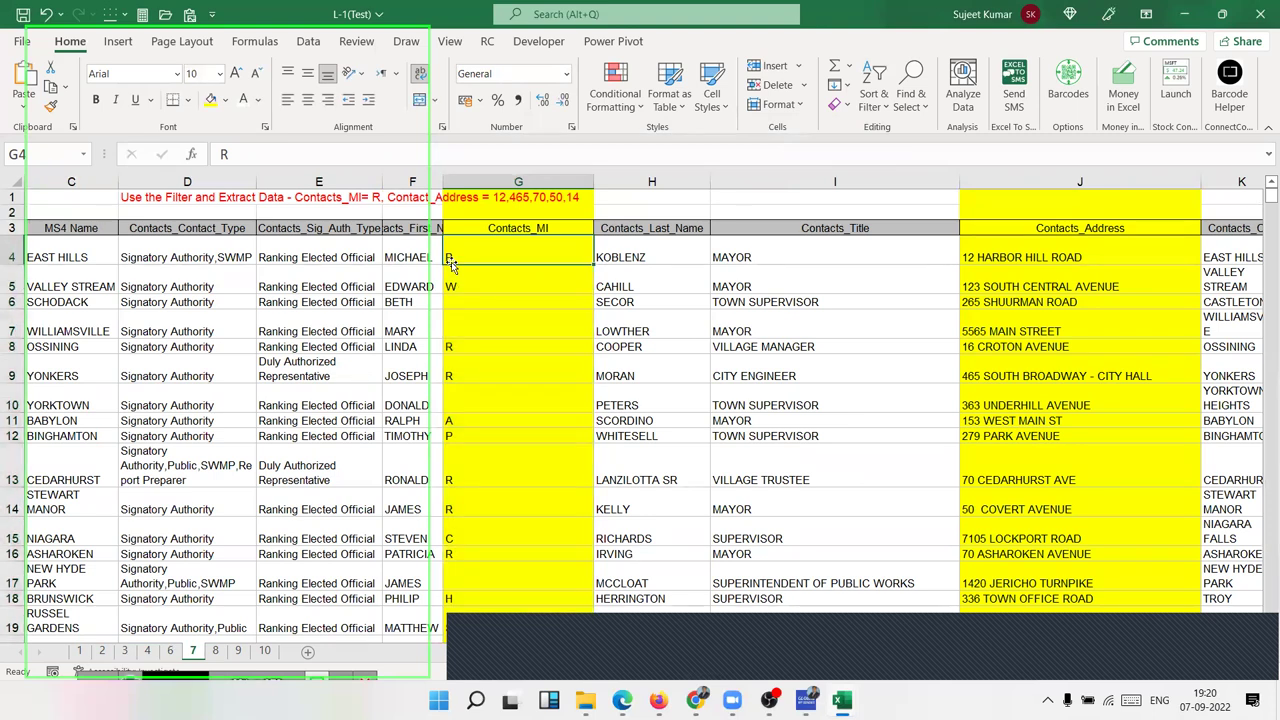
pyautogui.click(988, 254)
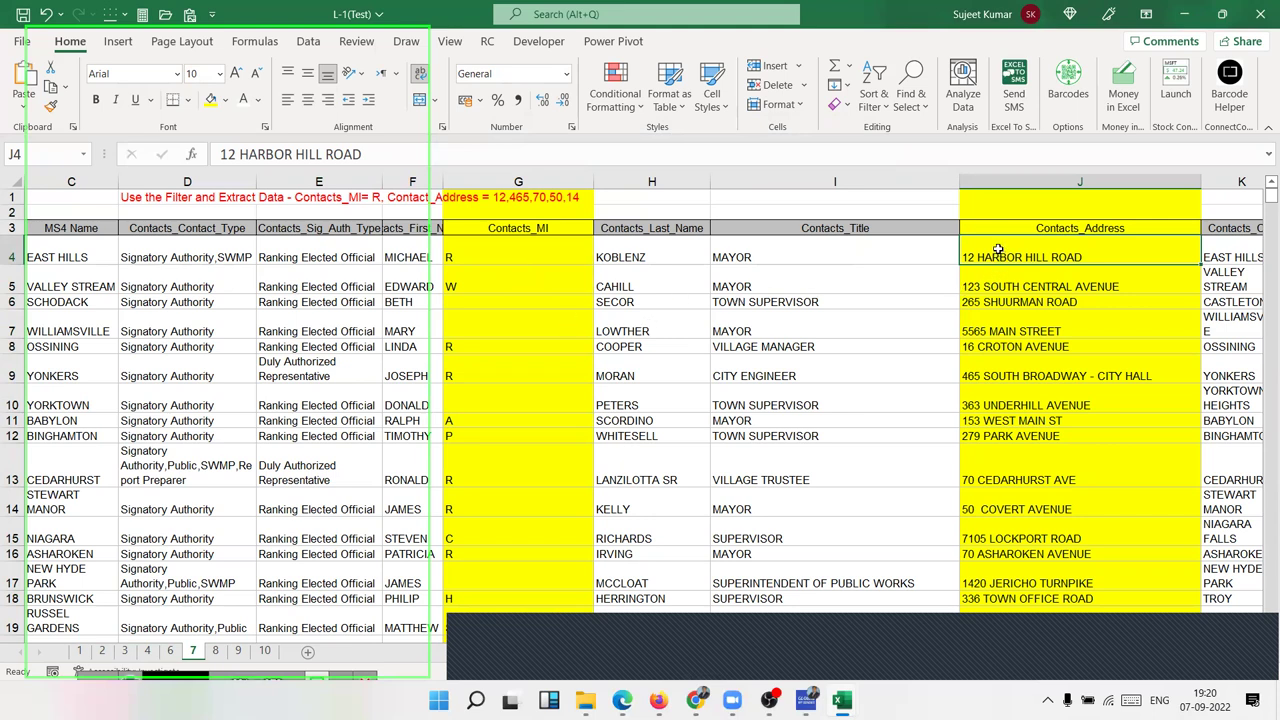
pyautogui.moveTo(997, 250); pyautogui.dragTo(999, 378)
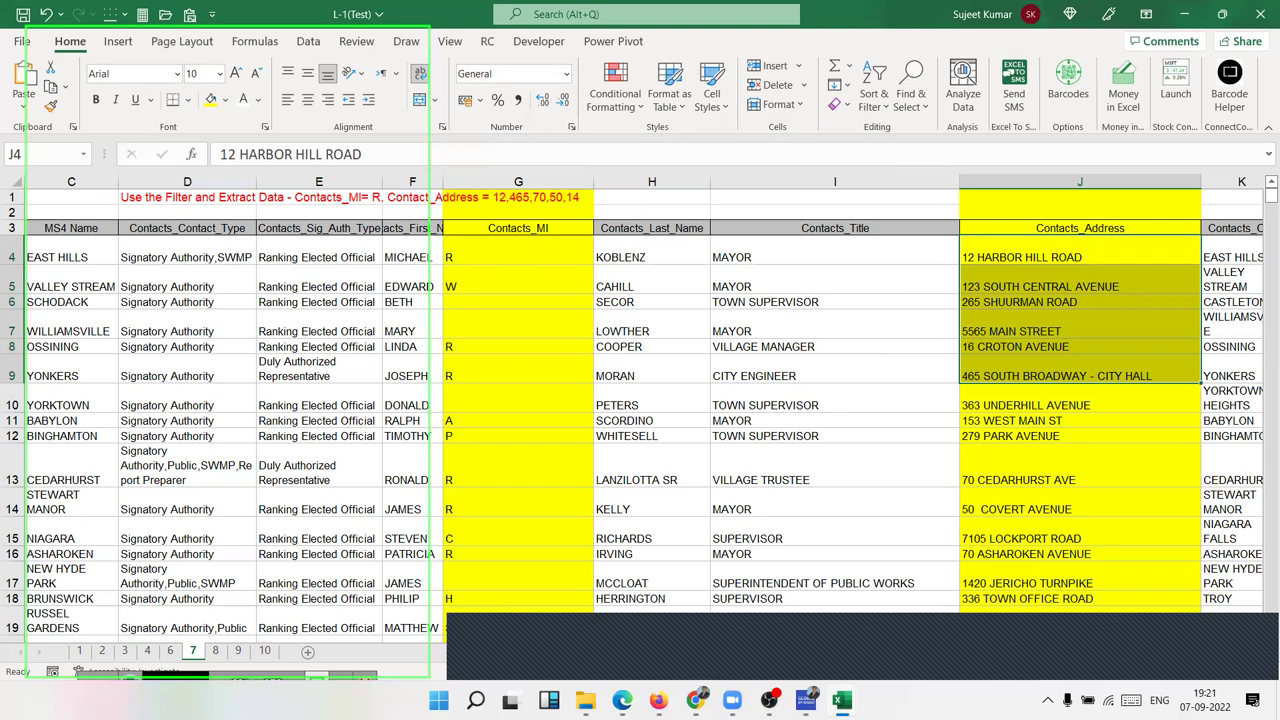
pyautogui.click(216, 651)
pyautogui.click(193, 651)
# Step: Go to sheet 8's City table and browse its monthly figures, ending on Nagpur's Sep value
pyautogui.click(224, 652)
pyautogui.click(238, 652)
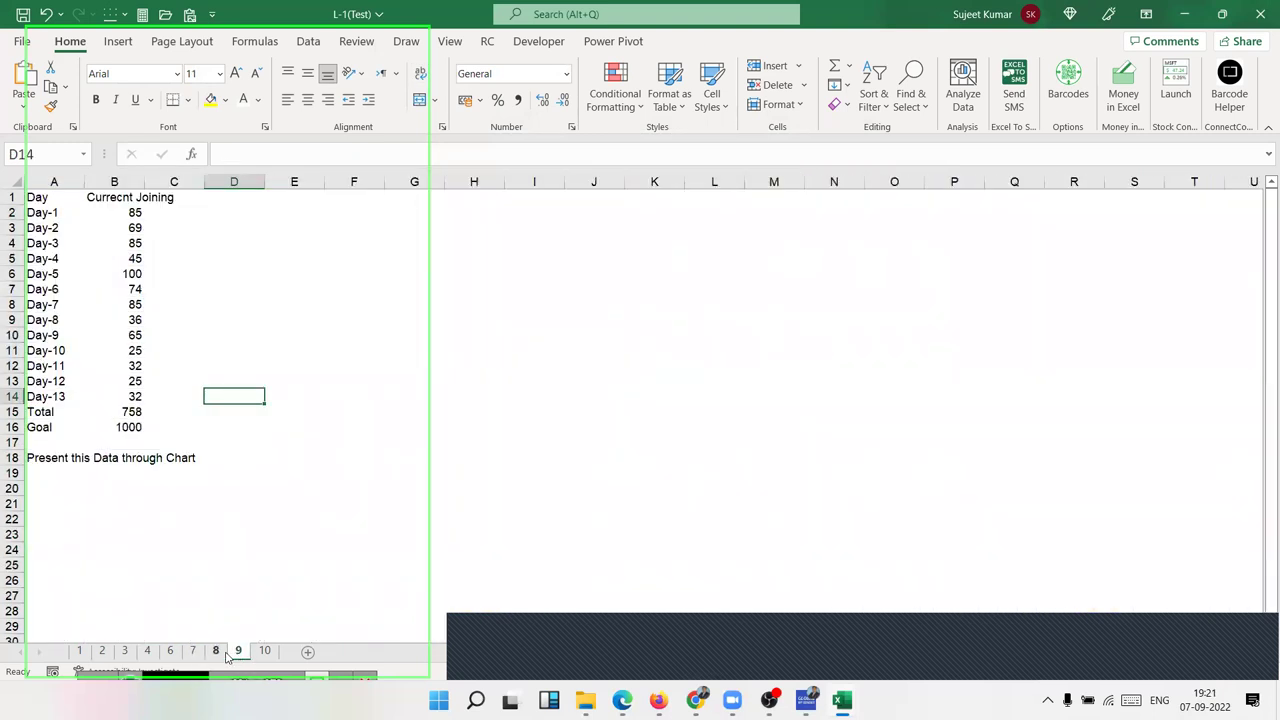
pyautogui.click(224, 654)
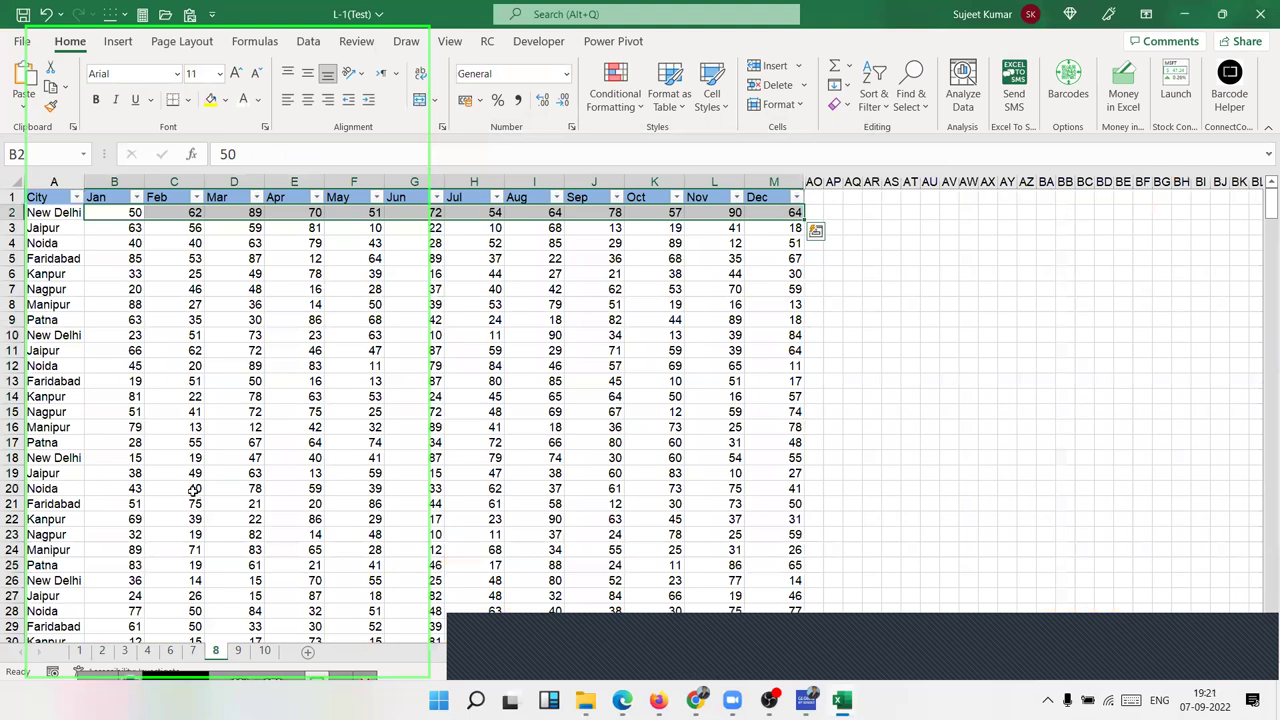
pyautogui.click(166, 383)
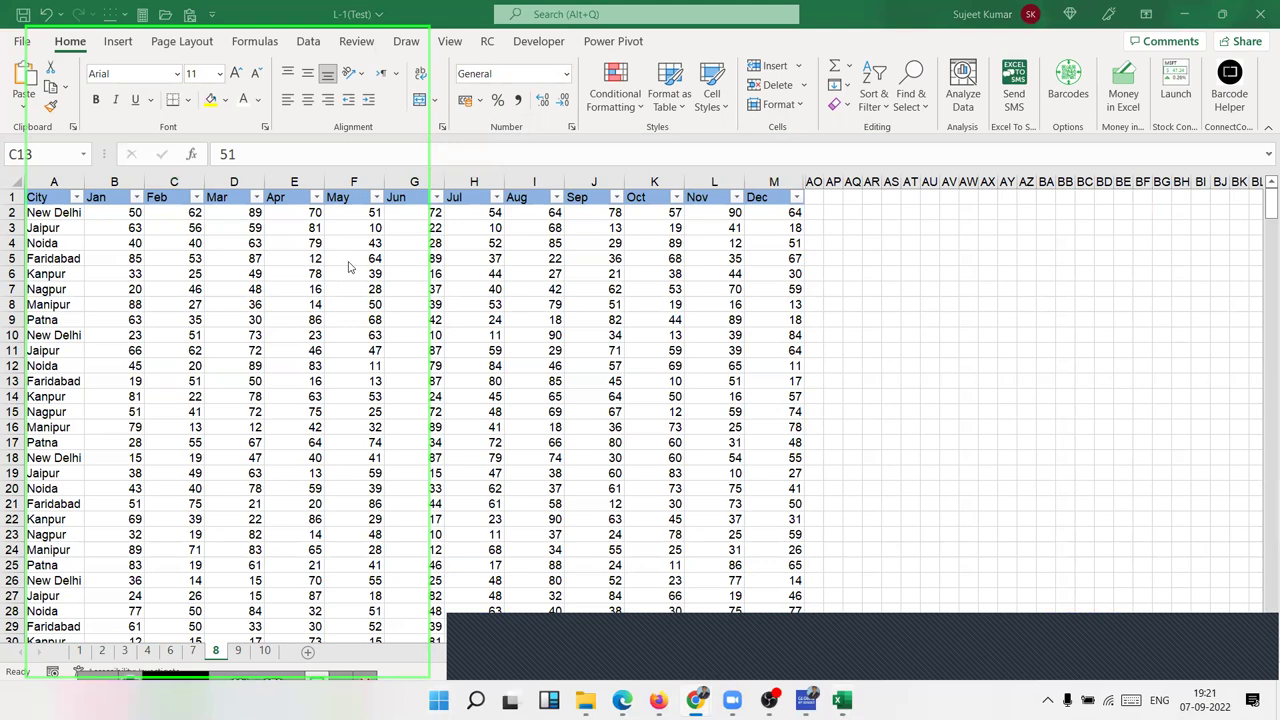
pyautogui.scroll(-1, 347, 323)
pyautogui.scroll(1, 347, 323)
pyautogui.click(615, 289)
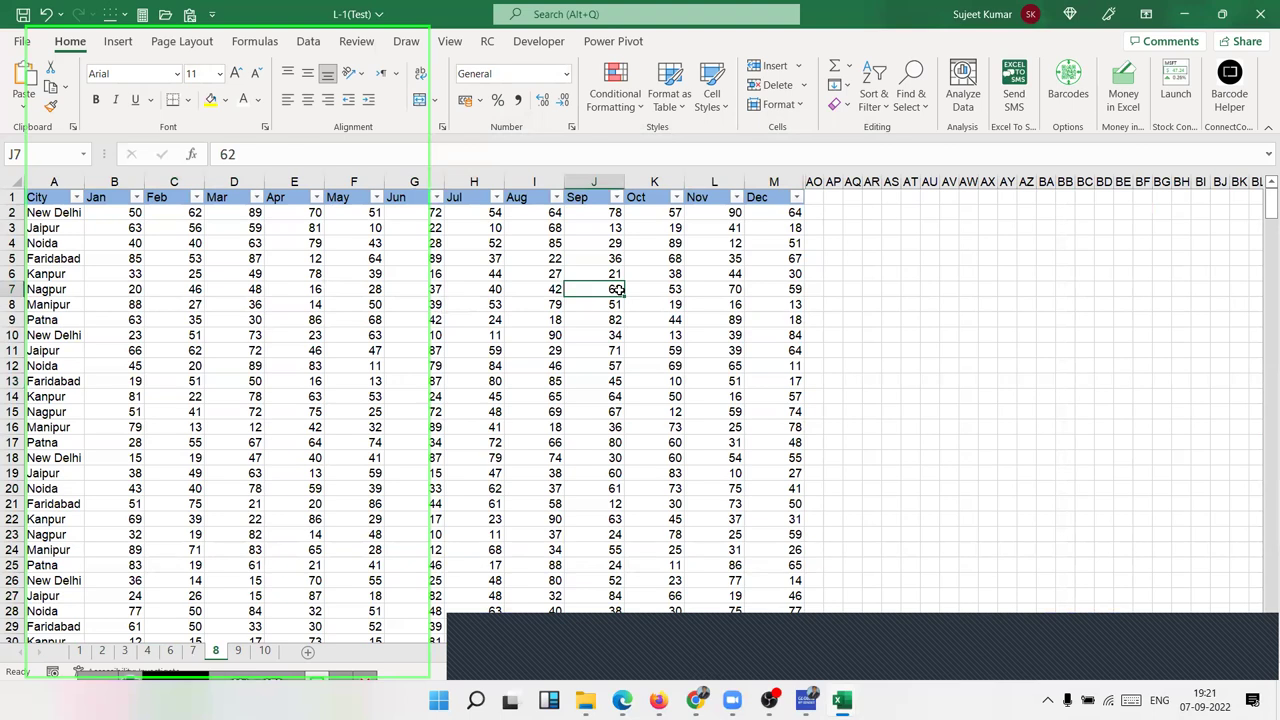
# Step: Type 'Make a Pivot table city wise yealry report' into AQ2, then select the city rows
pyautogui.hotkey('ctrl', 'Down')
pyautogui.hotkey('ctrl', 'Up')
pyautogui.press('Right')
pyautogui.press('Right')
pyautogui.press('Right')
pyautogui.press('Right')
pyautogui.press('Right')
pyautogui.press('Right')
pyautogui.press('Down')
pyautogui.write('Make a P')
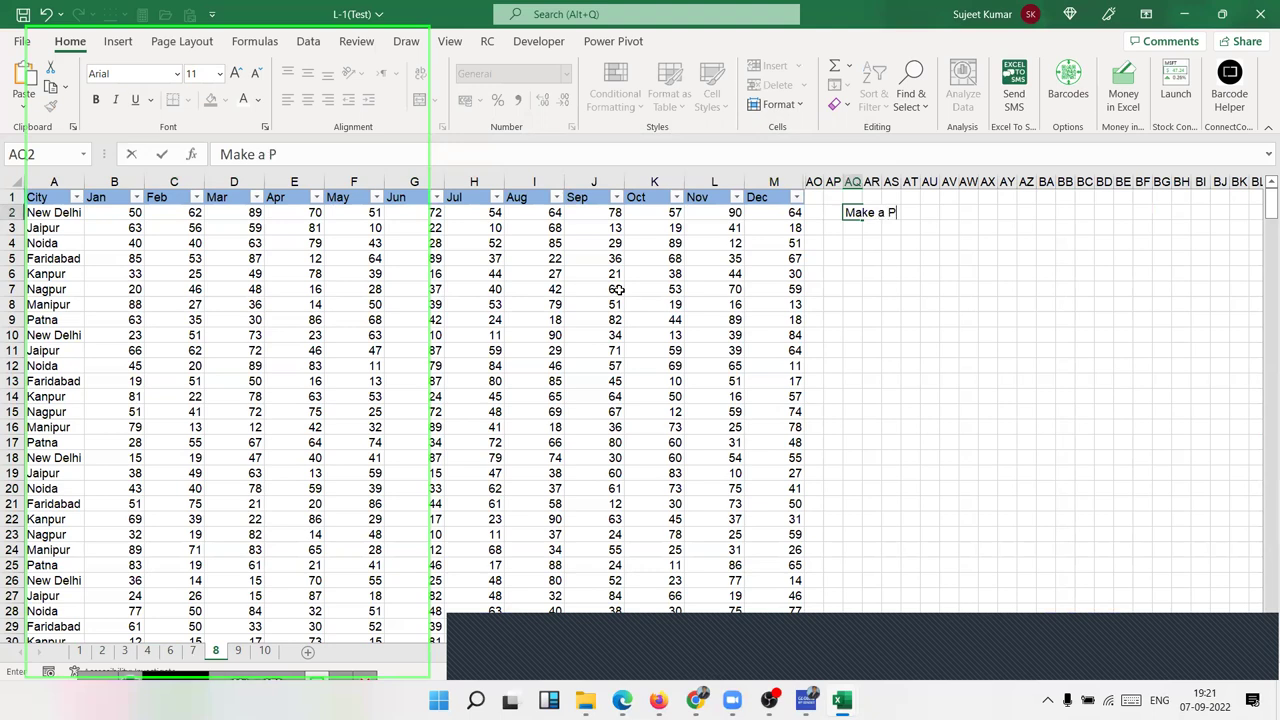
pyautogui.write('ivota')
pyautogui.press('BackSpace')
pyautogui.write('table')
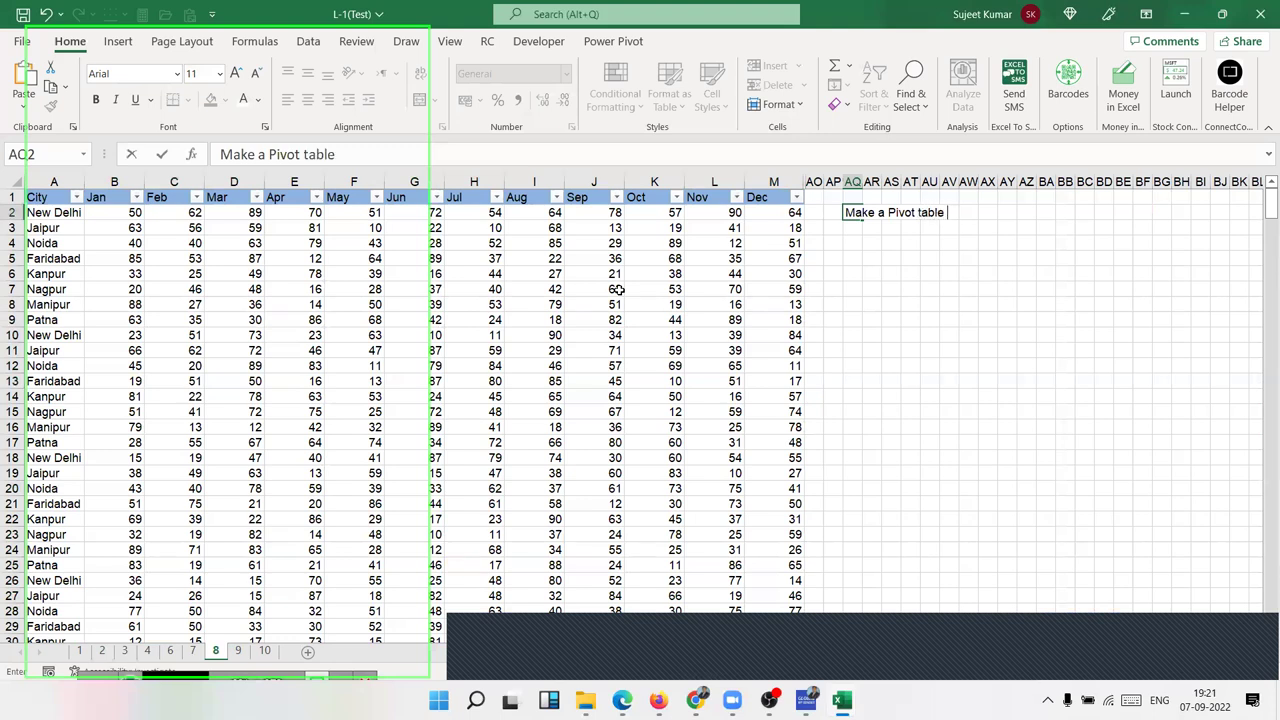
pyautogui.write(' city')
pyautogui.write(' wise yealry report')
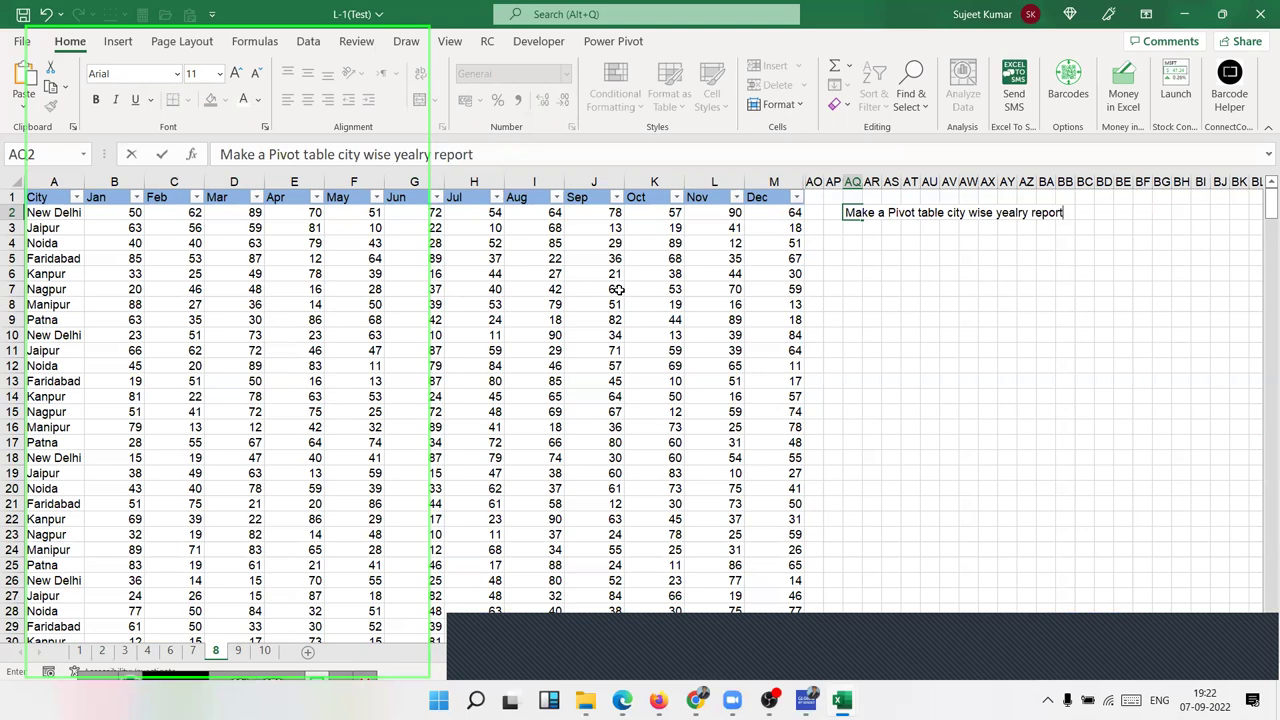
pyautogui.press('Return')
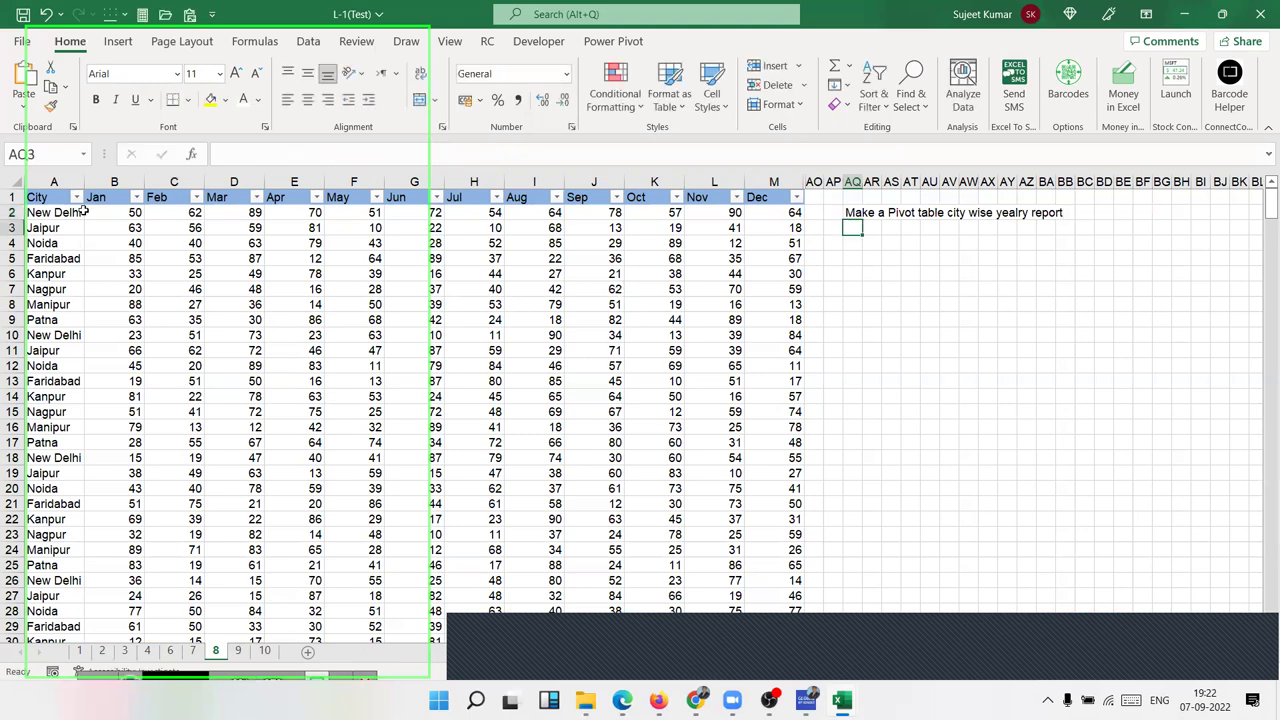
pyautogui.moveTo(75, 214); pyautogui.dragTo(60, 304)
pyautogui.moveTo(114, 228); pyautogui.dragTo(782, 226)
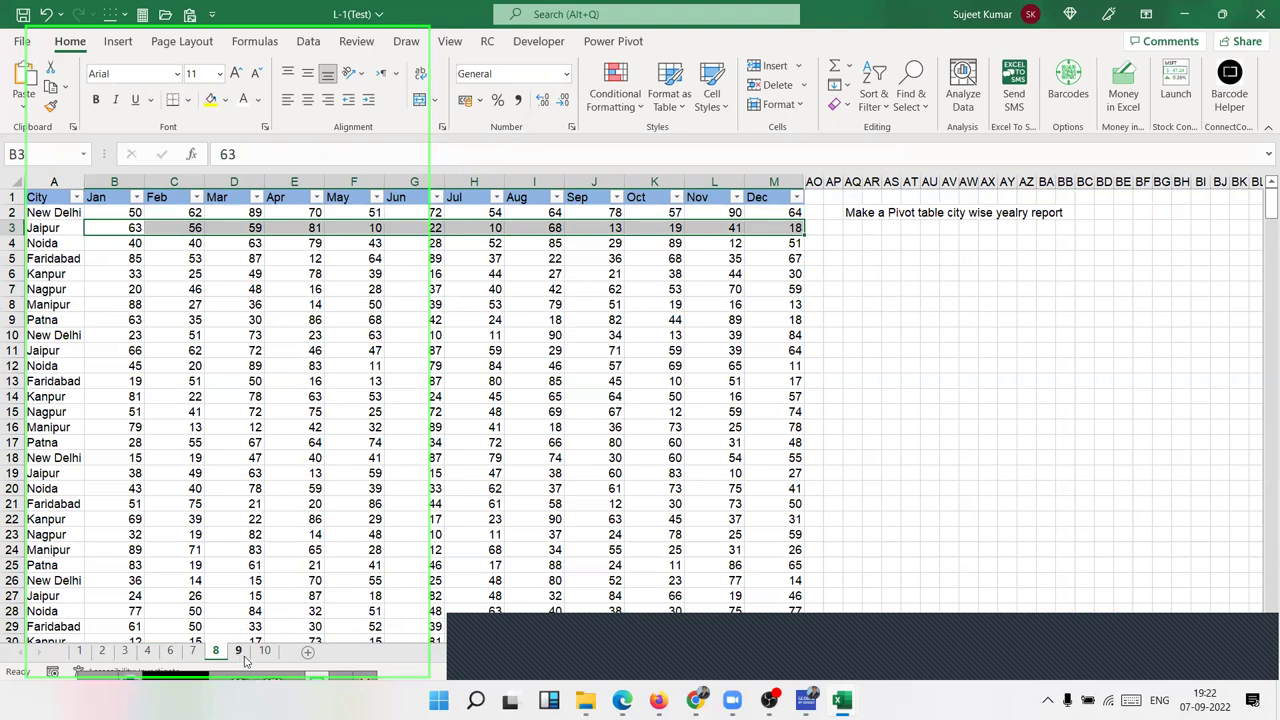
# Step: Go to sheet 9 and review the Current Joining values, the 758 total and 1000 goal
pyautogui.click(245, 661)
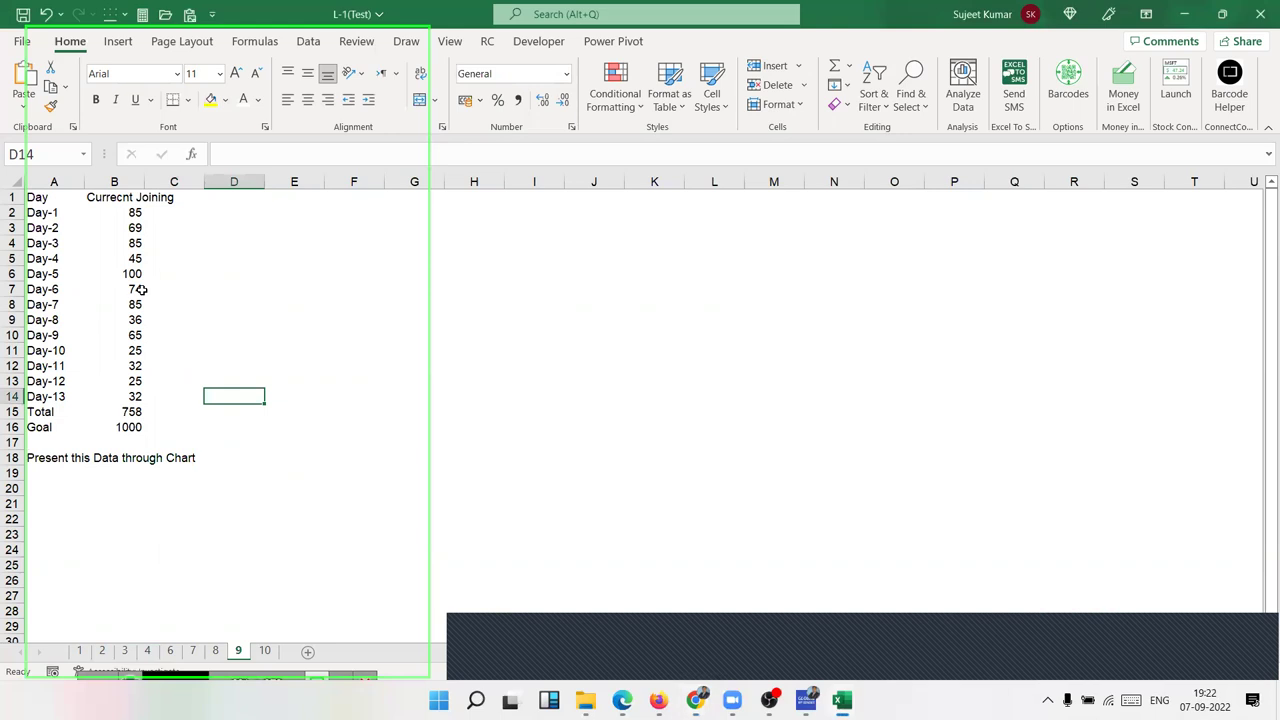
pyautogui.moveTo(44, 213); pyautogui.dragTo(115, 341)
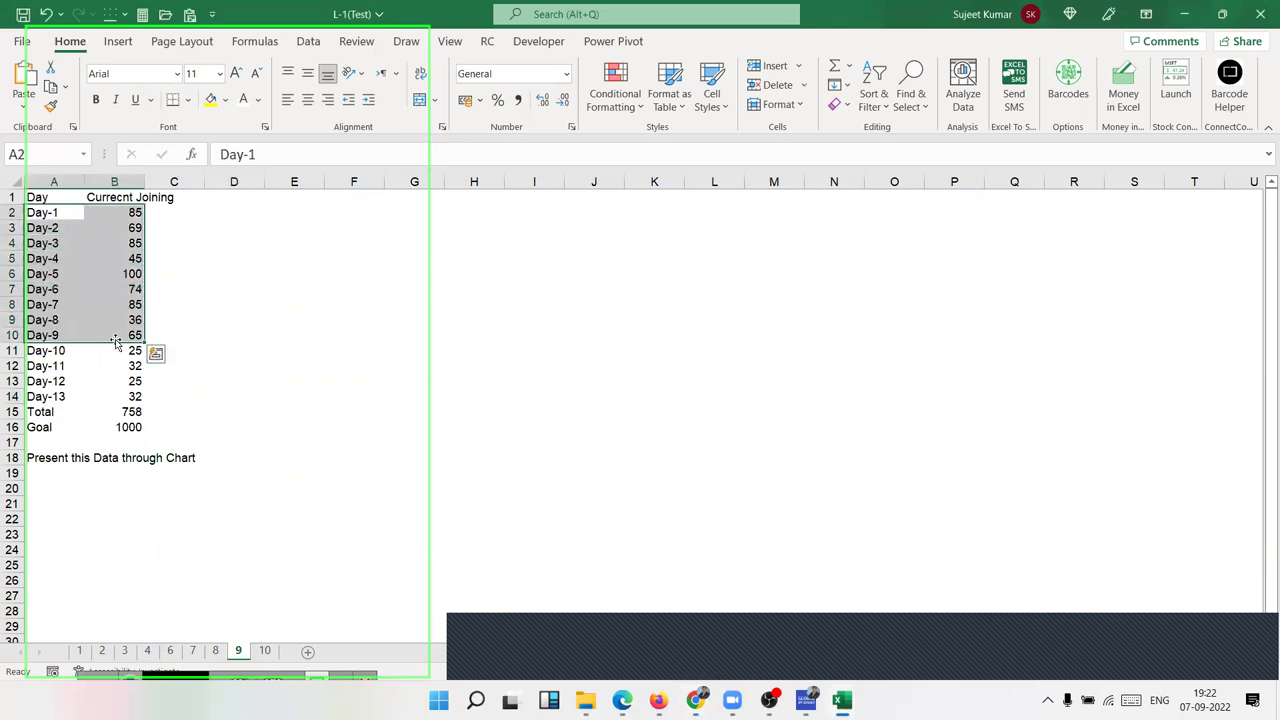
pyautogui.moveTo(115, 213); pyautogui.dragTo(121, 398)
pyautogui.click(60, 397)
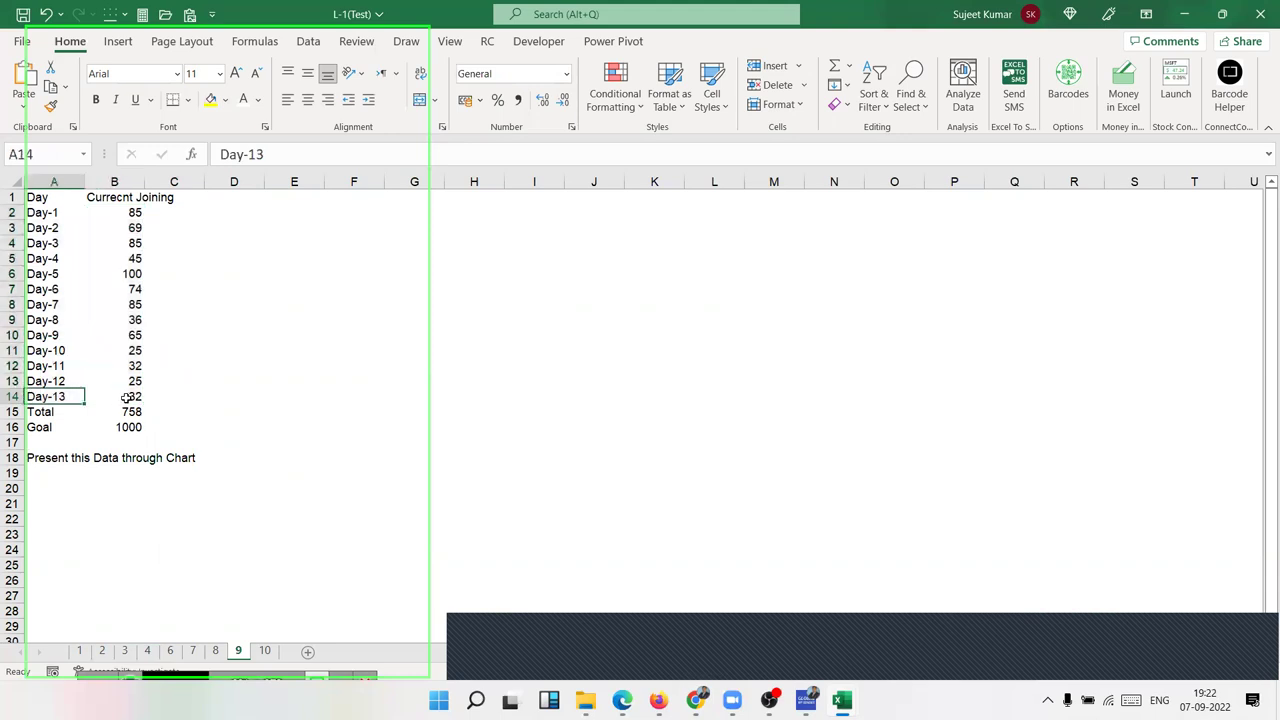
pyautogui.click(126, 397)
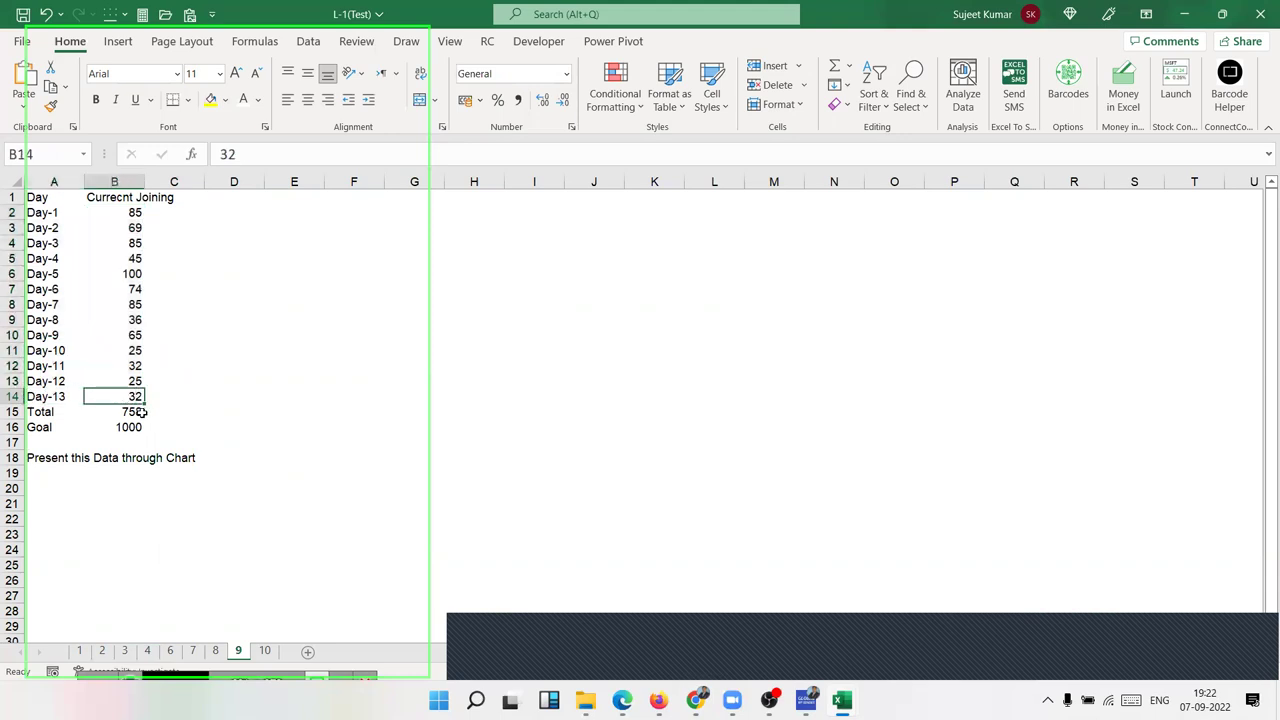
pyautogui.click(142, 411)
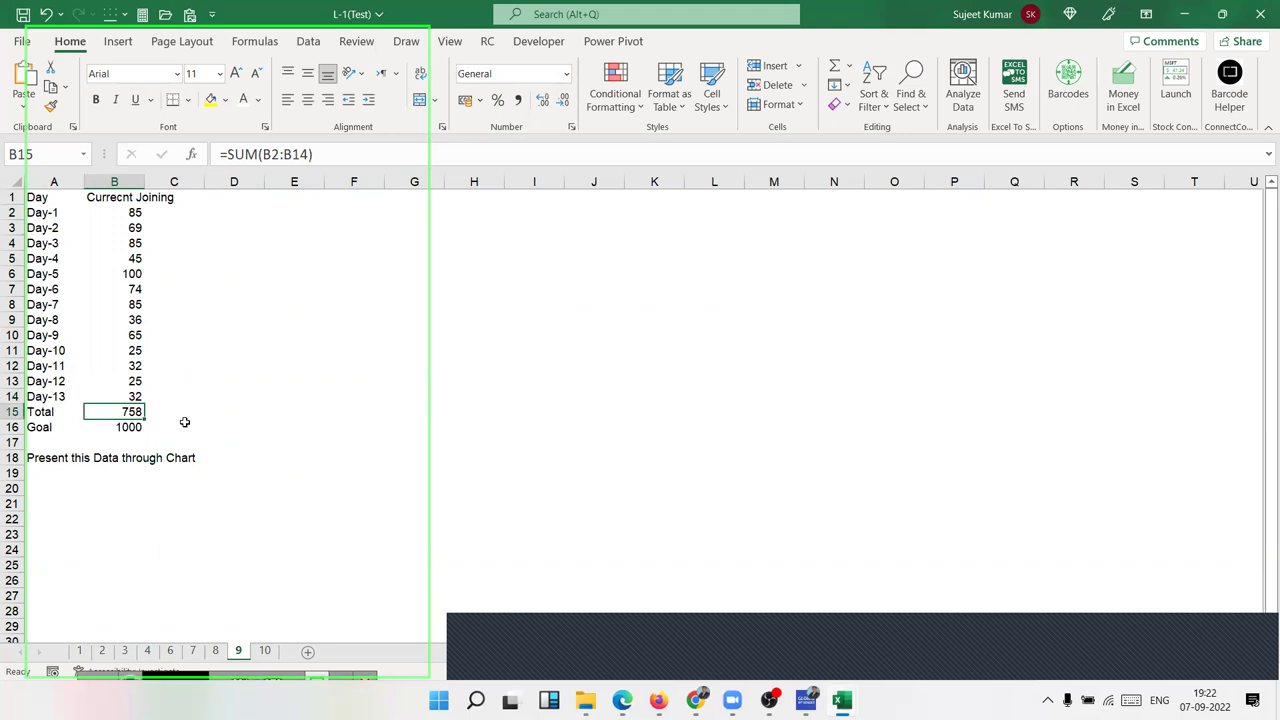
pyautogui.click(118, 427)
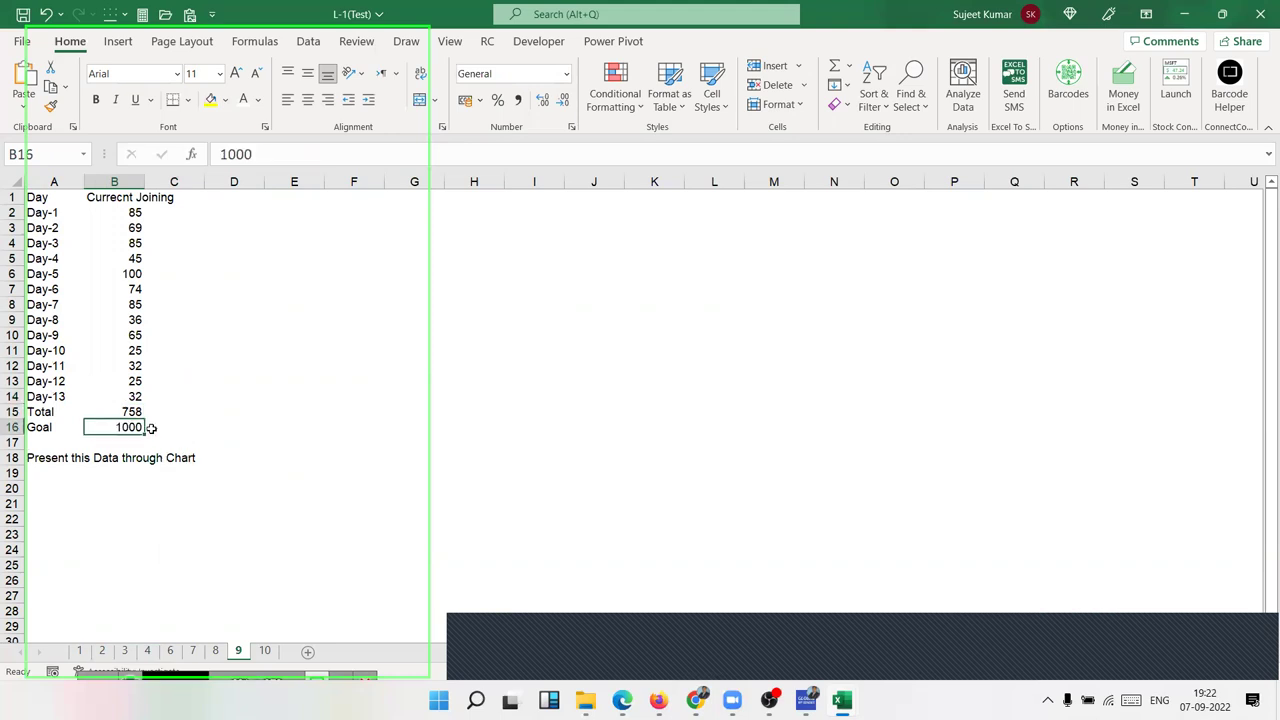
pyautogui.press('Return')
pyautogui.click(116, 457)
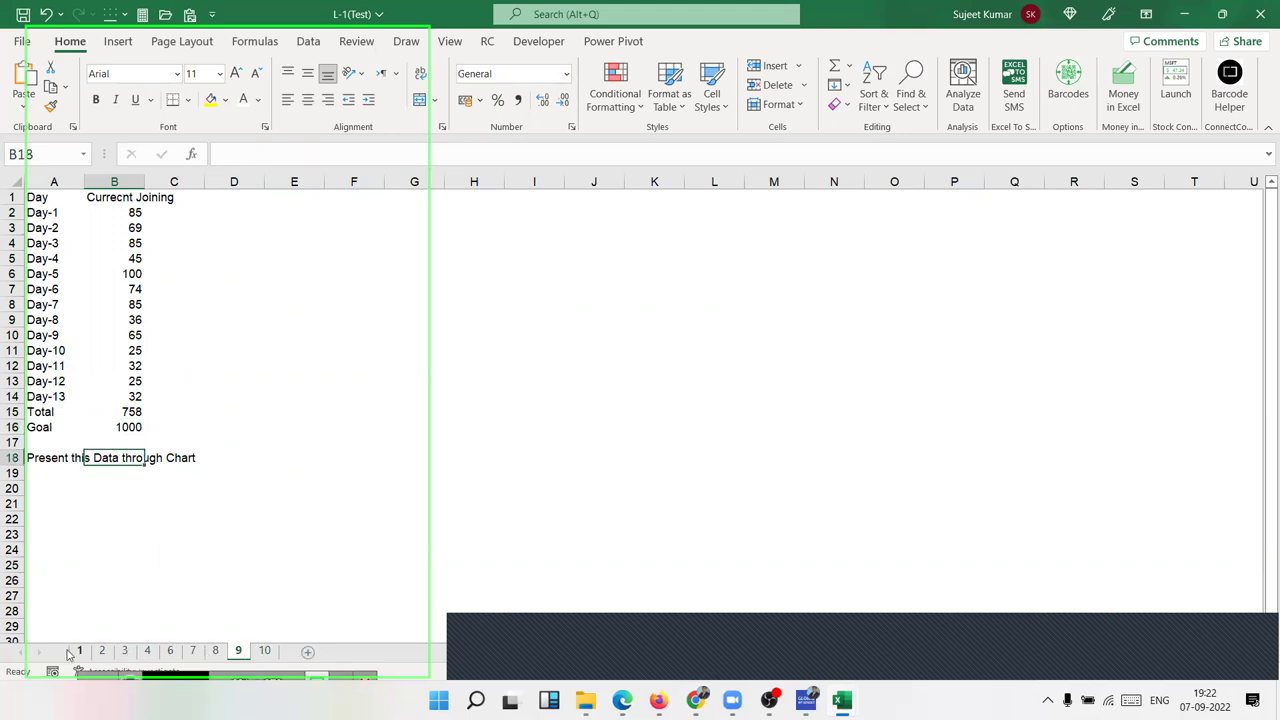
# Step: Go to sheet 10, select the four format items in B4:B7, and save the workbook
pyautogui.click(264, 651)
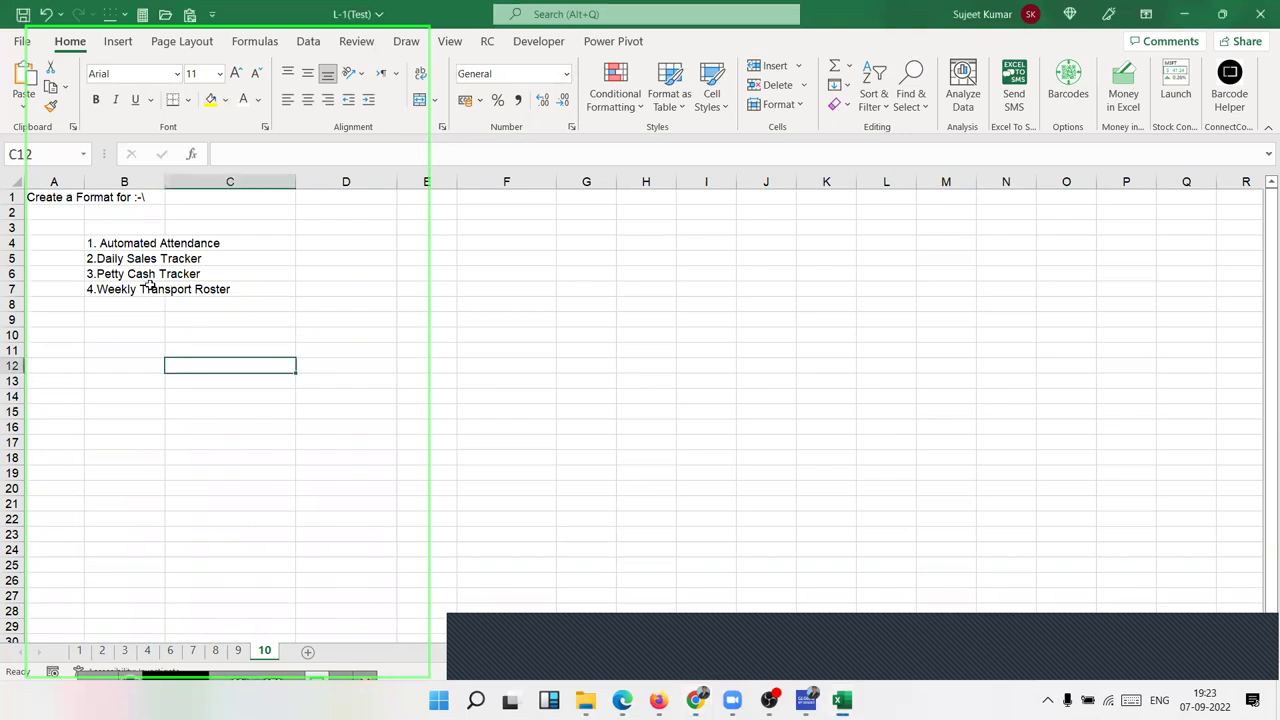
pyautogui.moveTo(125, 243); pyautogui.dragTo(123, 289)
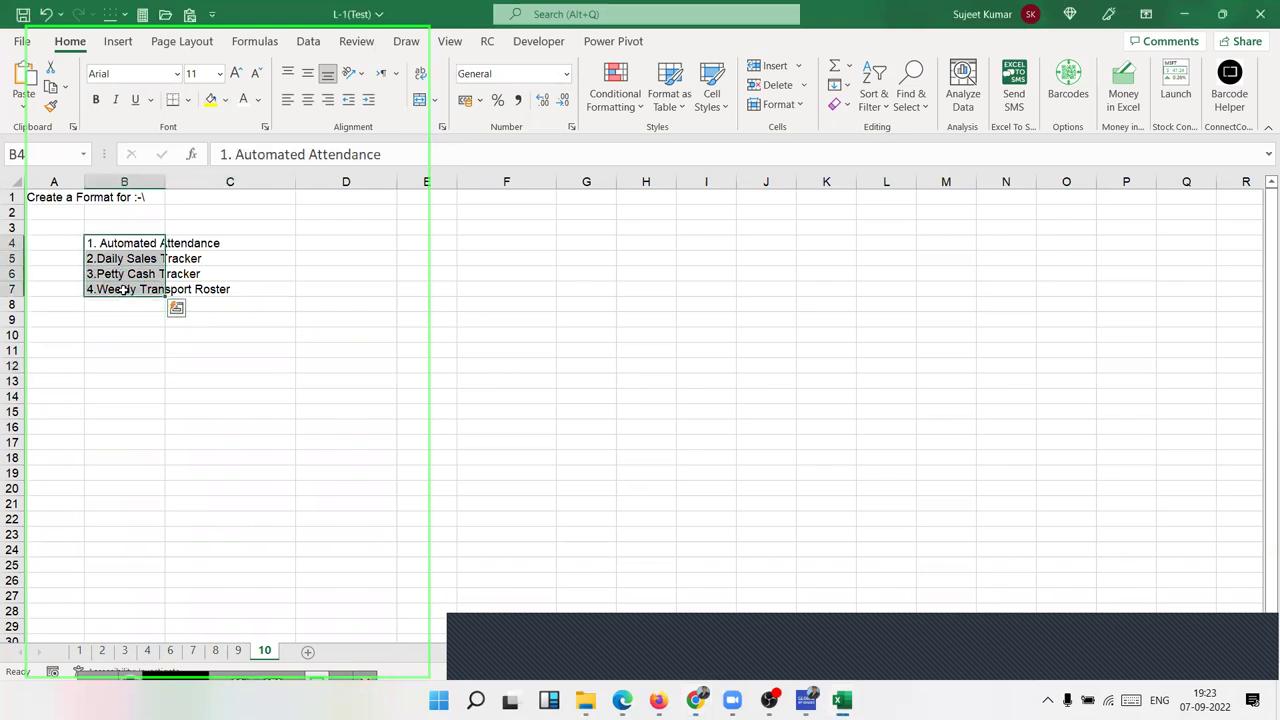
pyautogui.click(22, 14)
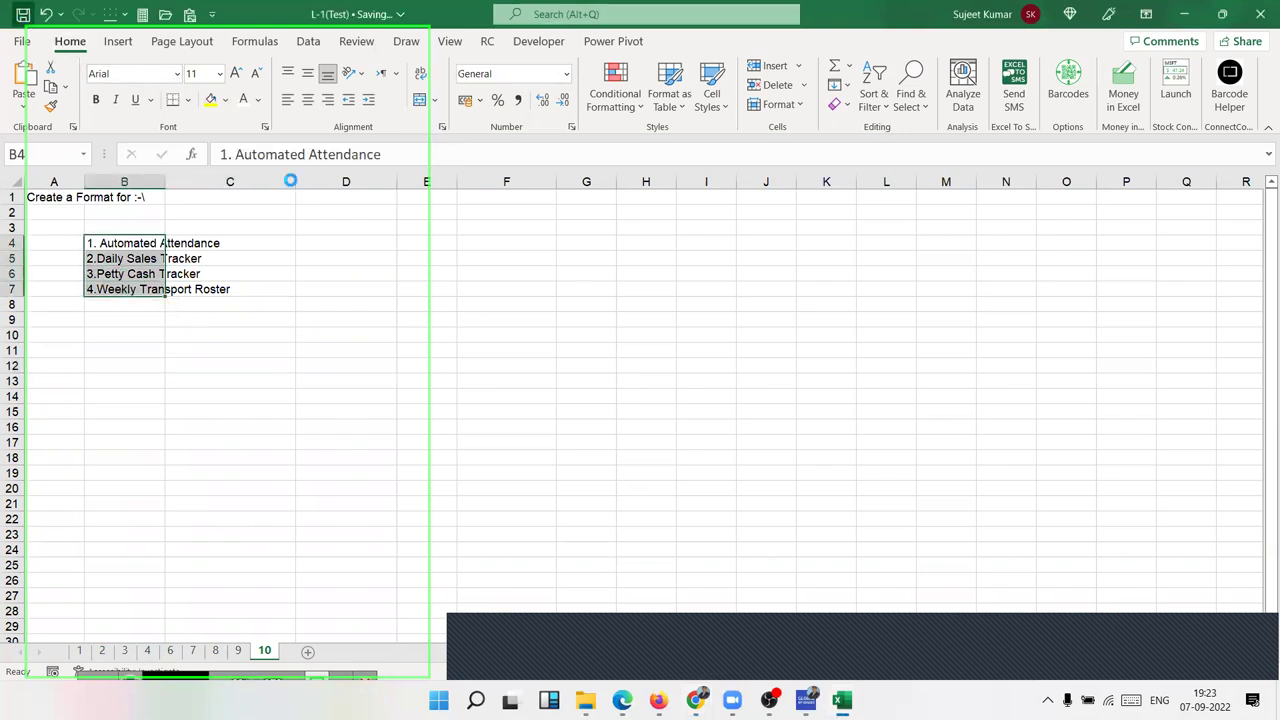
pyautogui.click(1198, 610)
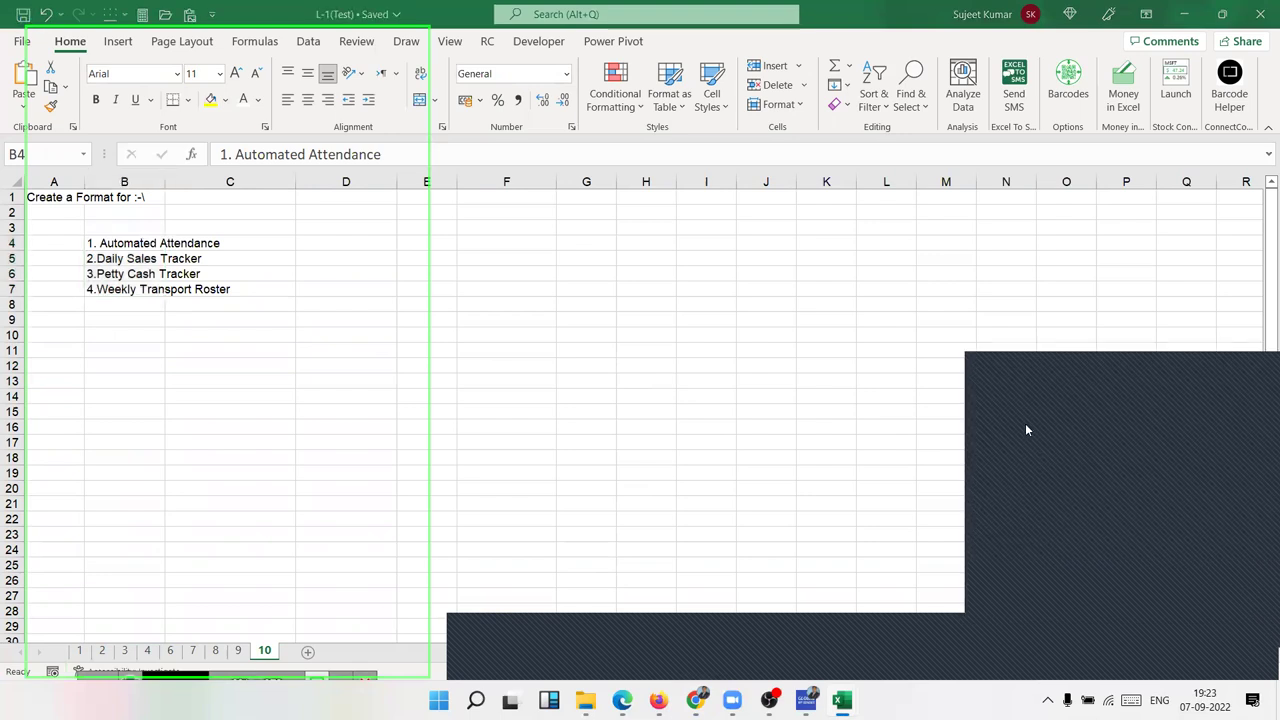